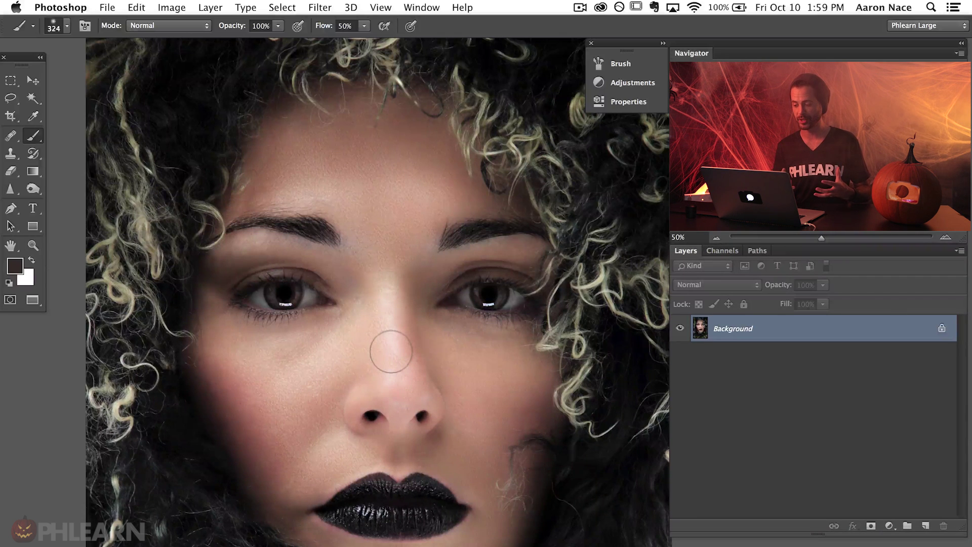
Step: Zoom in to 300% on the eye and resize the brush to 72 pixels
scroll(397, 336, "up", 6)
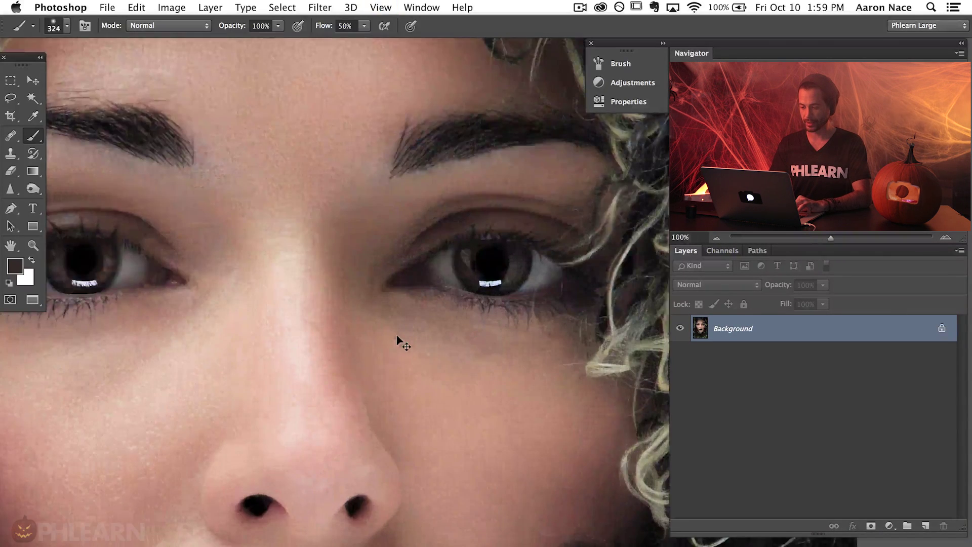
scroll(473, 336, "up", 3)
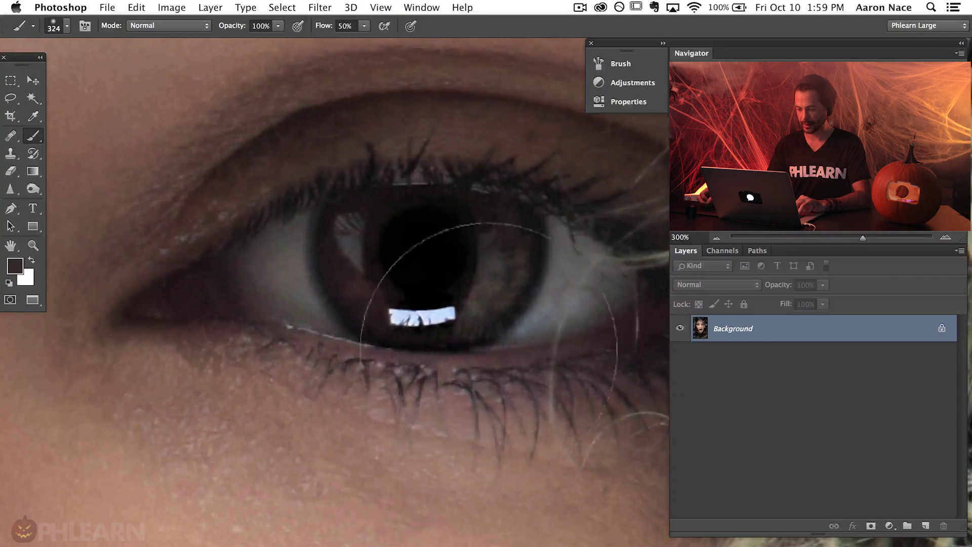
left_click_drag(467, 326, 392, 331)
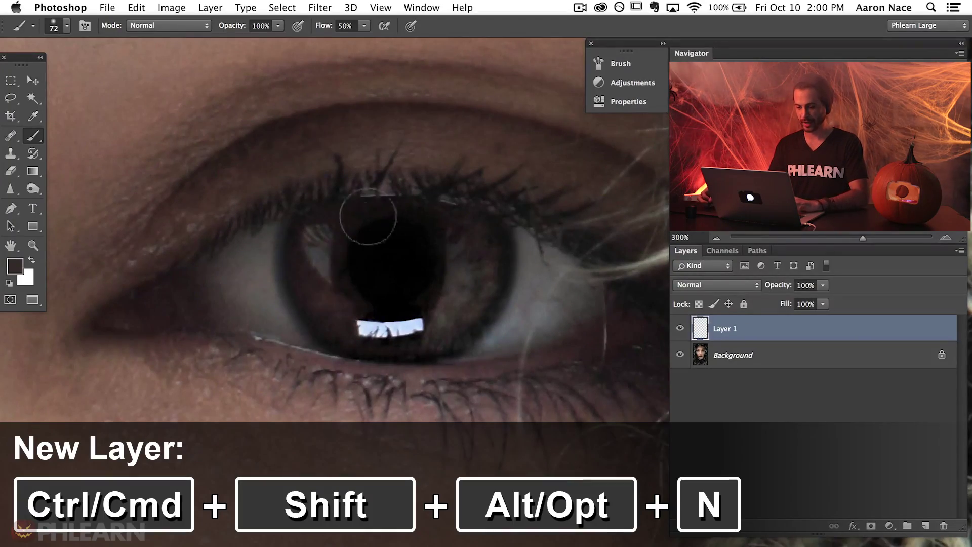
Step: With black at 80% flow, paint the first eye's iris, white and corners solid black
key("d")
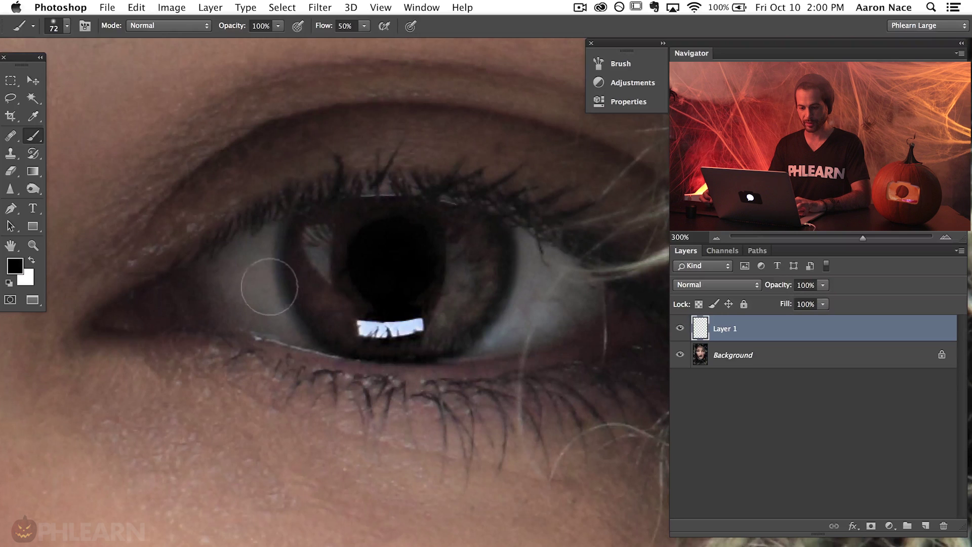
key("shift+8")
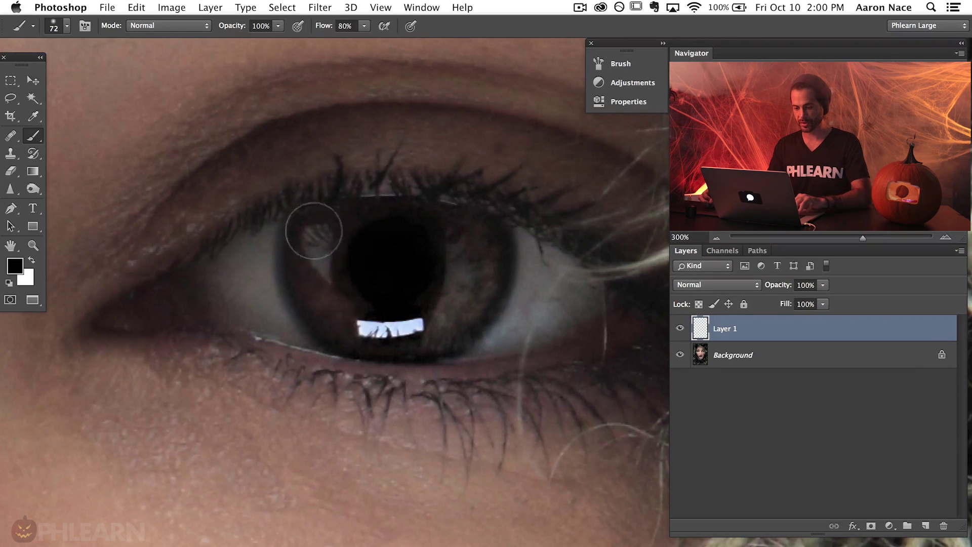
mouse_move(333, 252)
left_mouse_down()
mouse_move(300, 252)
mouse_move(305, 349)
mouse_move(287, 281)
mouse_move(336, 236)
mouse_move(267, 249)
mouse_move(283, 230)
mouse_move(240, 250)
mouse_move(202, 280)
mouse_move(229, 298)
mouse_move(210, 309)
mouse_move(318, 343)
mouse_move(431, 352)
mouse_move(617, 320)
mouse_move(564, 277)
mouse_move(453, 228)
left_mouse_up()
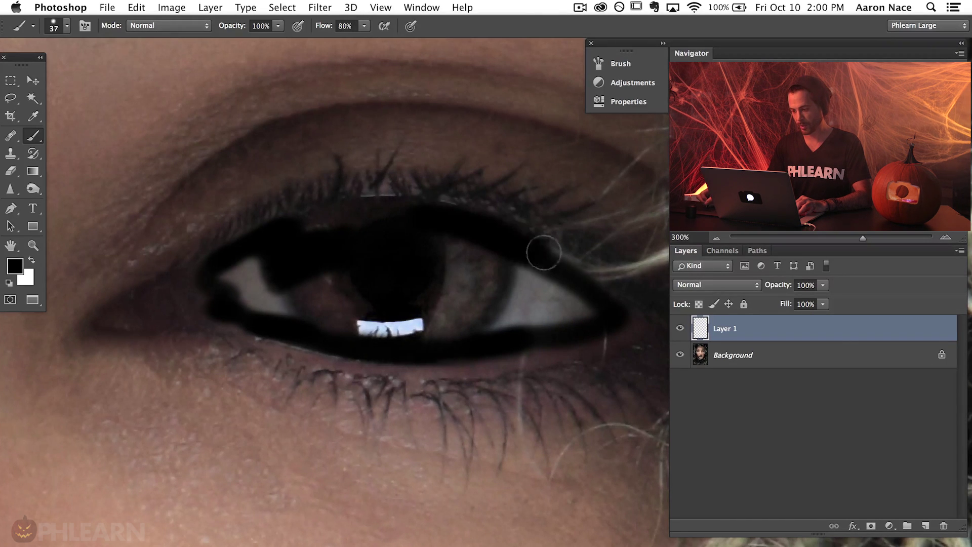
mouse_move(543, 252)
left_mouse_down()
mouse_move(601, 300)
mouse_move(564, 321)
mouse_move(456, 323)
mouse_move(404, 295)
mouse_move(458, 258)
mouse_move(531, 290)
left_mouse_up()
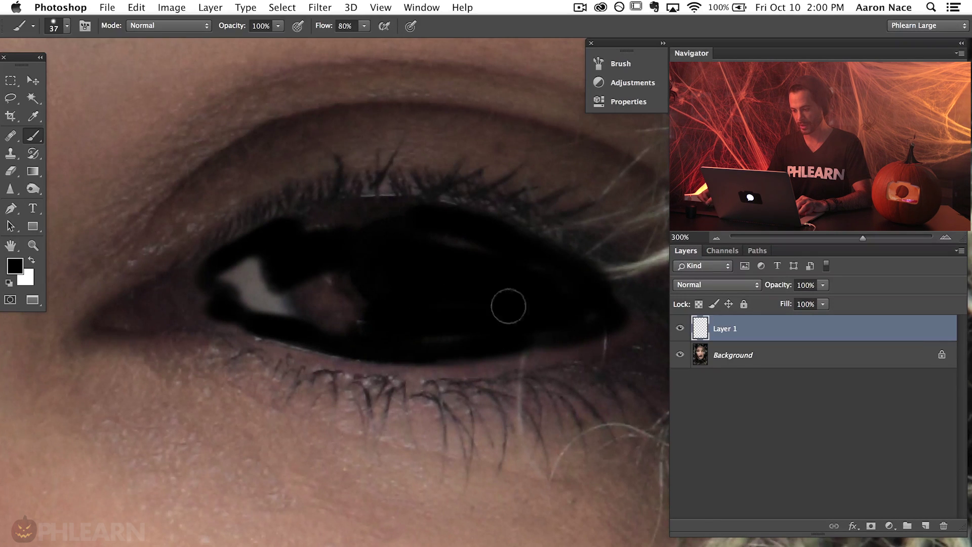
mouse_move(542, 339)
left_mouse_down()
mouse_move(314, 315)
mouse_move(336, 264)
left_mouse_up()
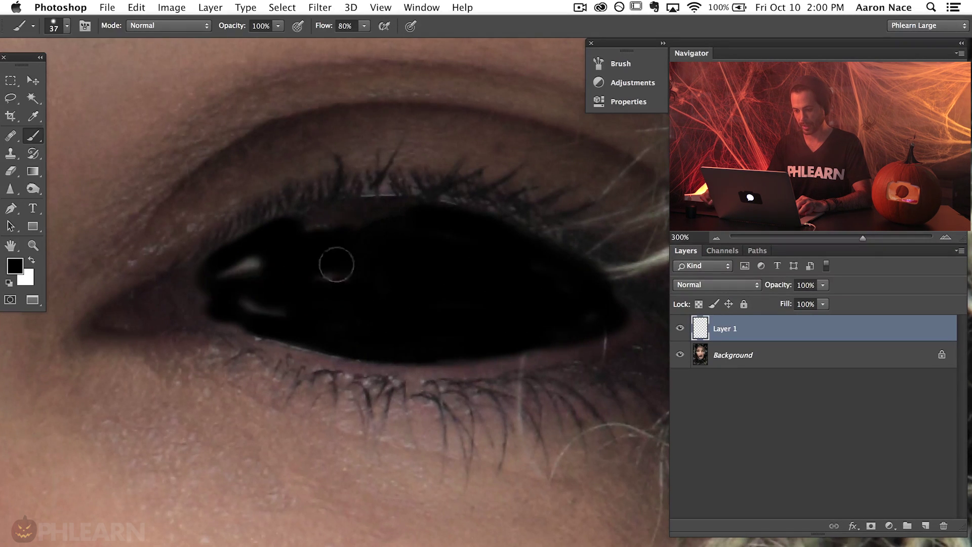
left_click_drag(343, 226, 320, 227)
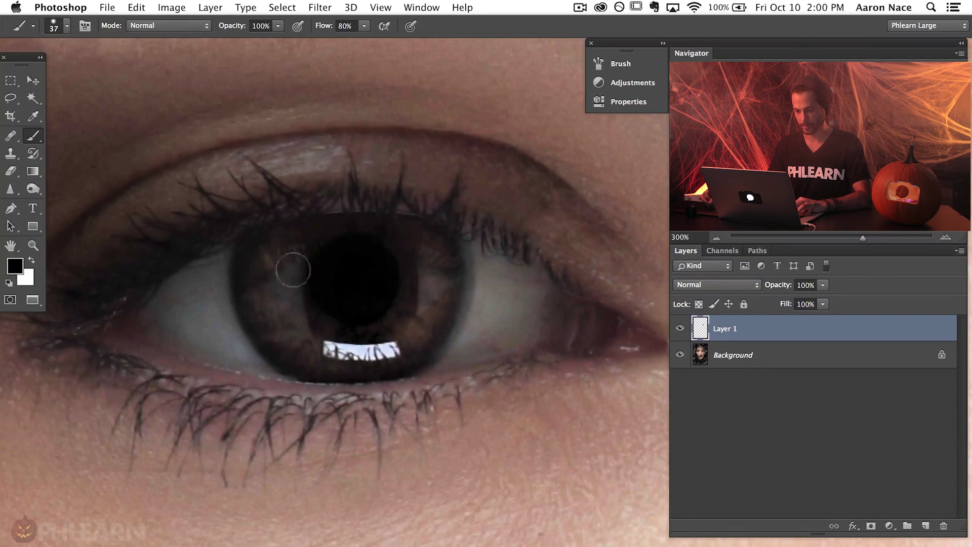
Step: Paint the second eye solid black along its upper lid on Layer 1
mouse_move(266, 241)
left_mouse_down()
mouse_move(180, 278)
mouse_move(131, 322)
mouse_move(226, 354)
mouse_move(326, 369)
mouse_move(433, 363)
mouse_move(589, 329)
mouse_move(483, 254)
mouse_move(362, 230)
mouse_move(188, 291)
mouse_move(215, 274)
mouse_move(230, 296)
mouse_move(313, 263)
mouse_move(259, 277)
mouse_move(403, 275)
mouse_move(514, 311)
mouse_move(483, 336)
mouse_move(502, 333)
mouse_move(417, 304)
mouse_move(381, 307)
mouse_move(288, 356)
mouse_move(316, 302)
left_mouse_up()
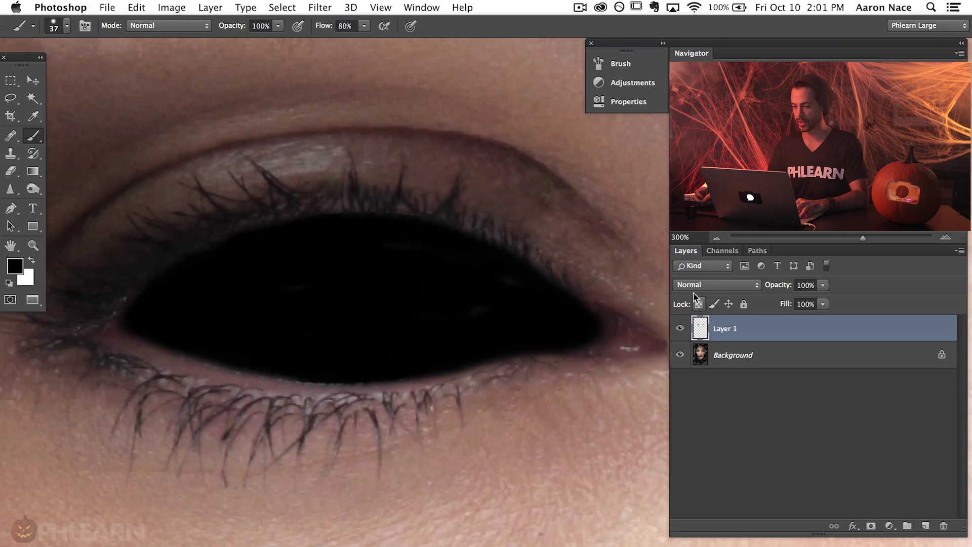
Step: Add a Curves 1 adjustment layer with its midpoint dragged down to darken the portrait
left_click(627, 82)
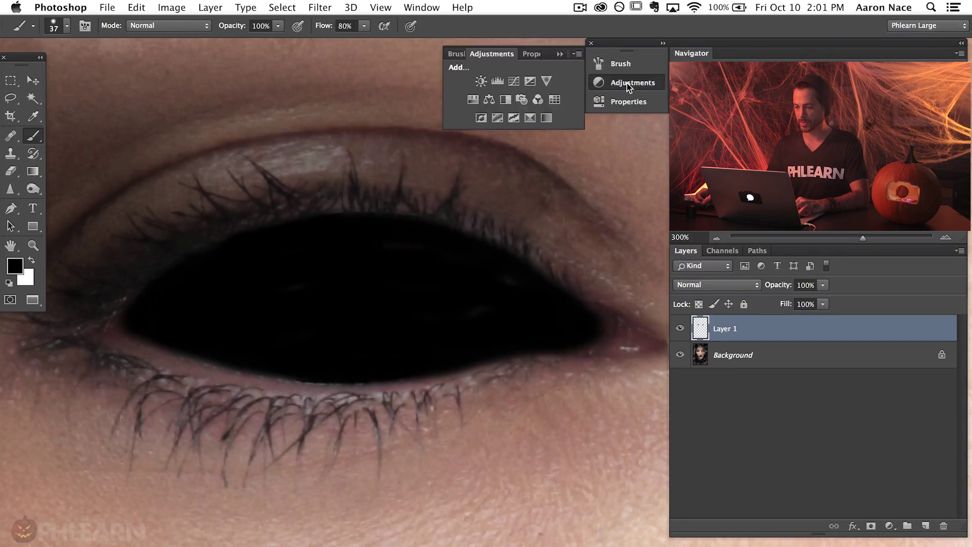
left_click(513, 81)
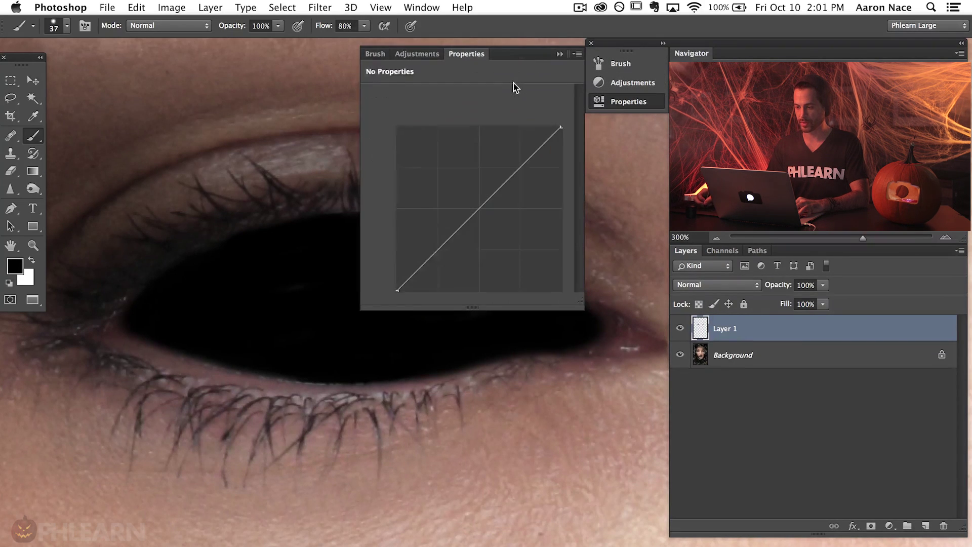
left_click_drag(474, 206, 496, 235)
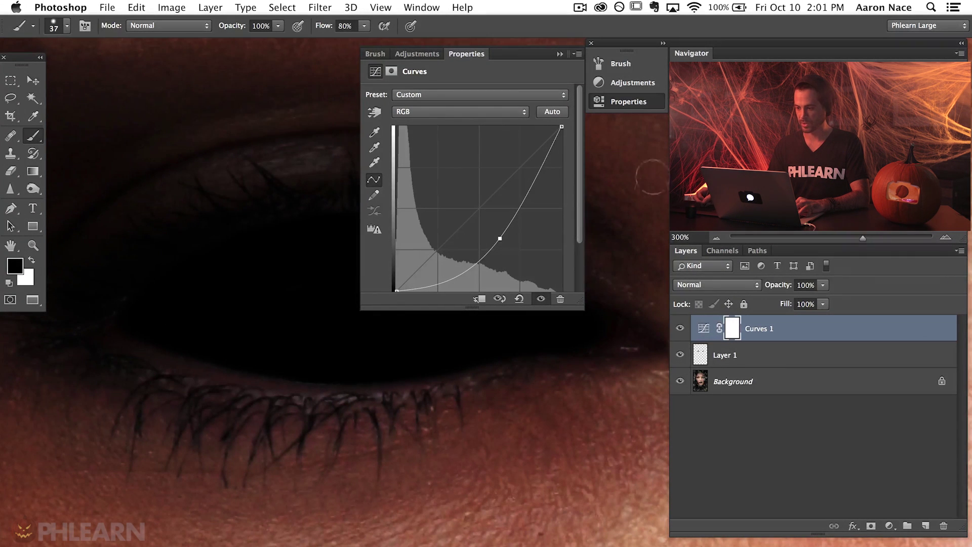
left_click(633, 103)
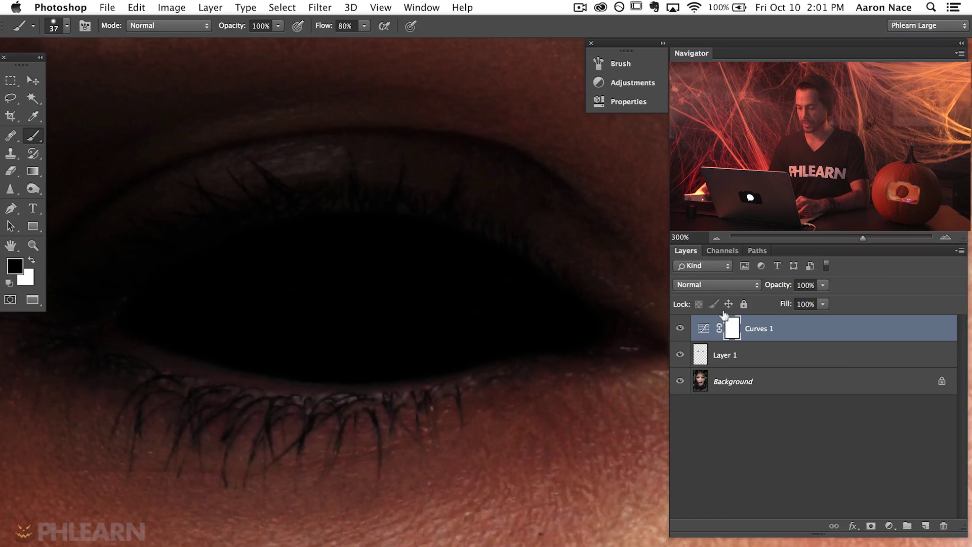
Step: Invert the Curves mask and paint white with a 69 px brush along the first eye's lids
key("super+i")
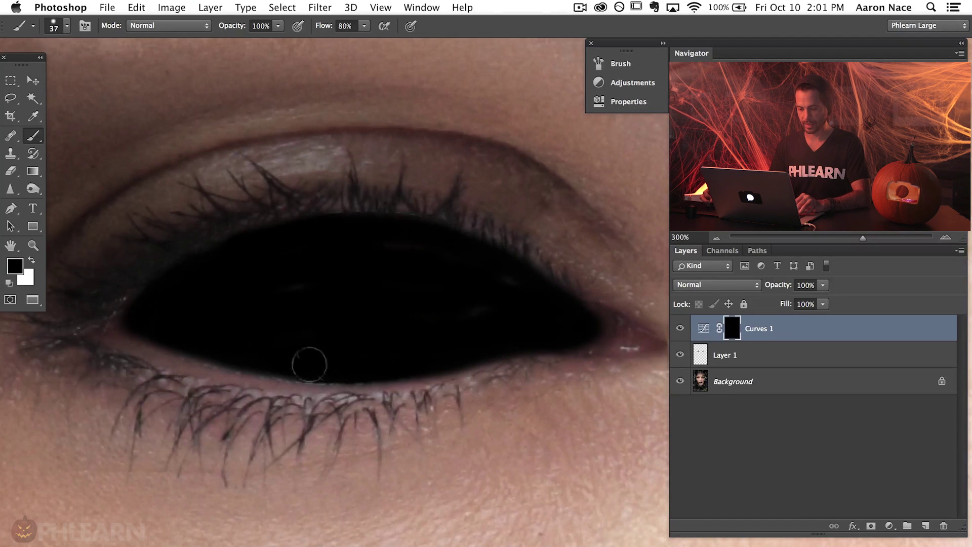
left_click_drag(272, 357, 263, 327)
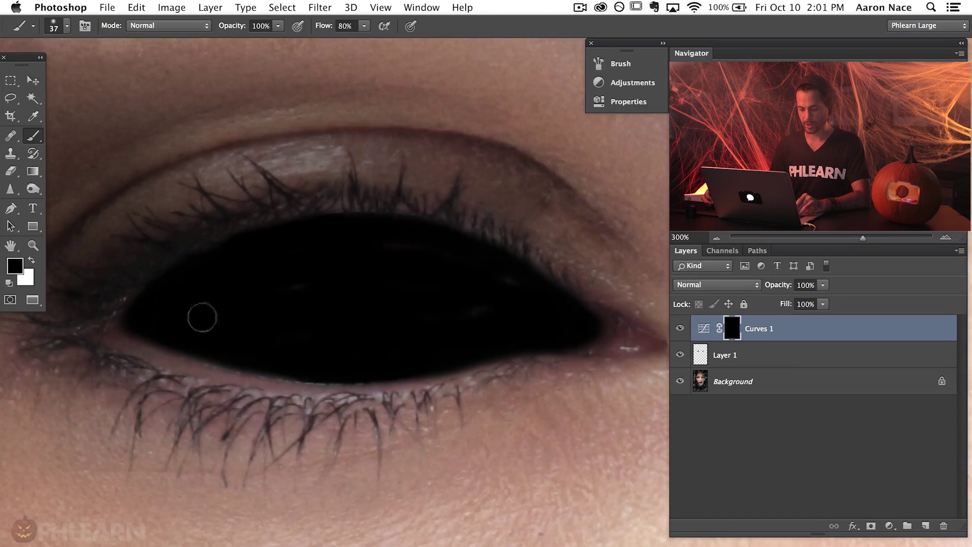
key("z")
key("x")
key("b")
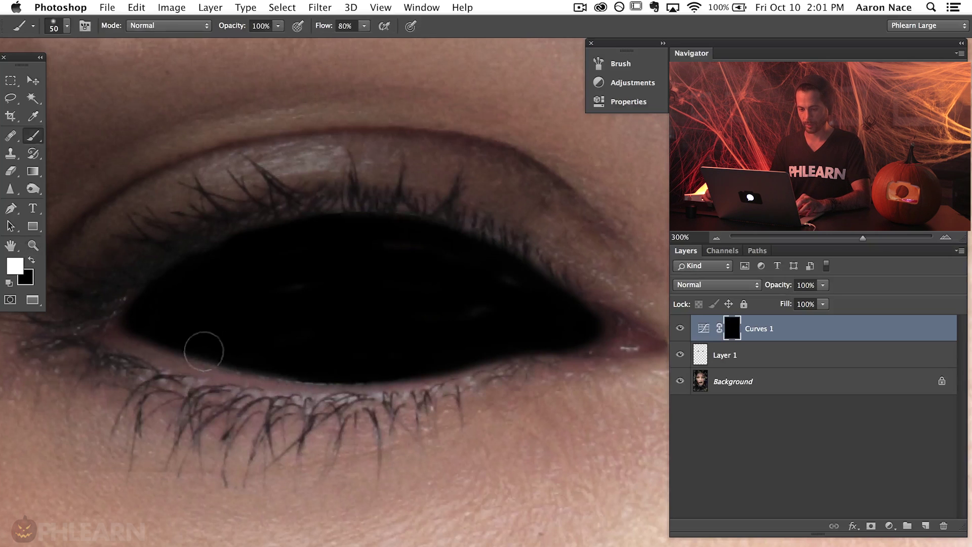
left_click_drag(192, 353, 203, 353)
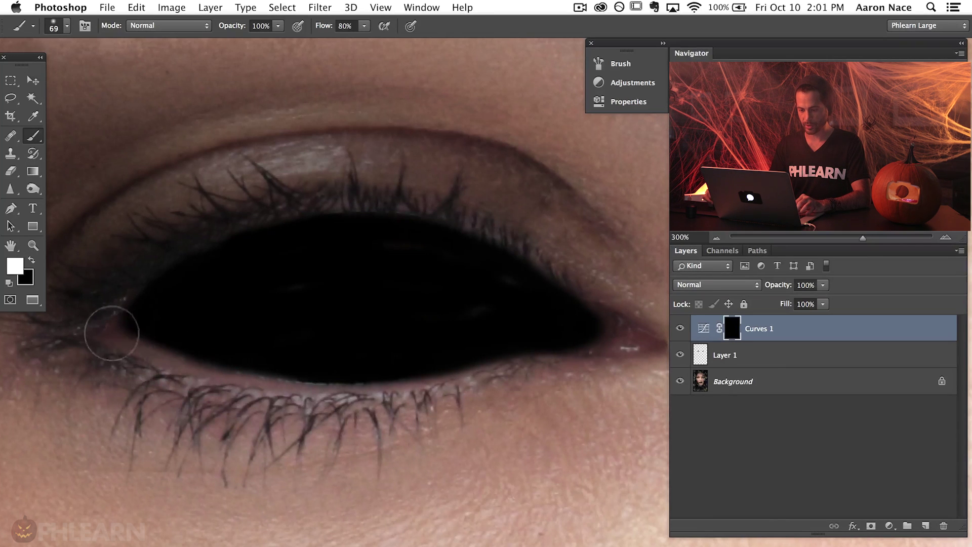
mouse_move(269, 371)
left_mouse_down()
mouse_move(145, 344)
mouse_move(212, 367)
mouse_move(339, 381)
mouse_move(242, 375)
mouse_move(382, 379)
mouse_move(435, 369)
mouse_move(312, 377)
mouse_move(492, 354)
mouse_move(393, 377)
mouse_move(494, 352)
mouse_move(607, 345)
mouse_move(585, 331)
mouse_move(620, 346)
left_mouse_up()
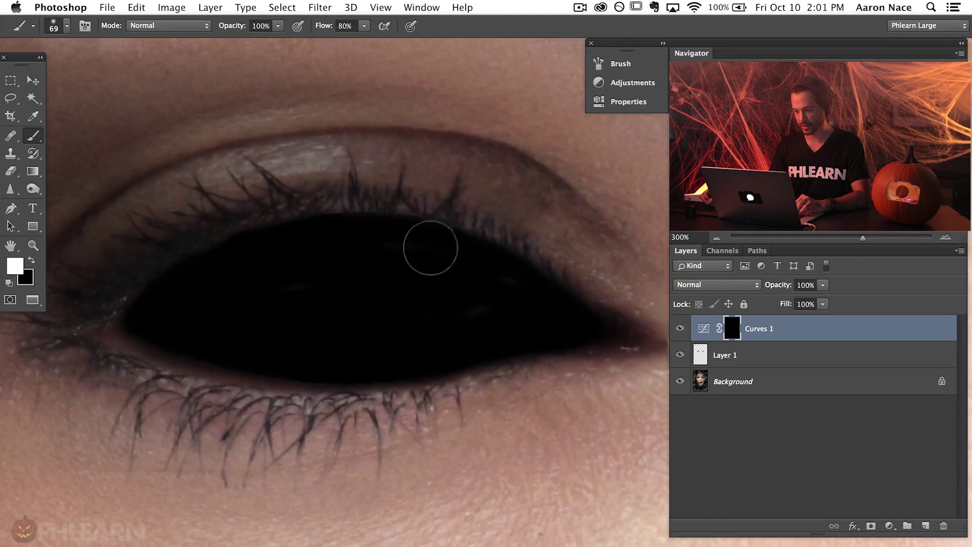
mouse_move(415, 231)
left_mouse_down()
mouse_move(341, 219)
mouse_move(286, 227)
mouse_move(188, 265)
mouse_move(108, 333)
mouse_move(99, 327)
mouse_move(142, 320)
mouse_move(148, 266)
mouse_move(162, 340)
mouse_move(123, 341)
left_mouse_up()
Step: At 20% flow, reveal the darkening at the other eye's inner corner and lower lid
key("shift+2")
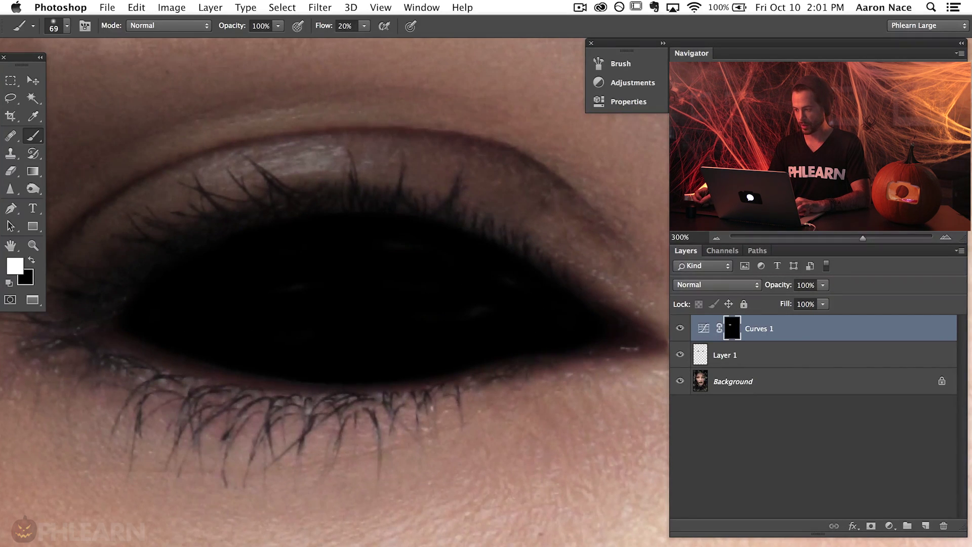
scroll(358, 293, "right", 10)
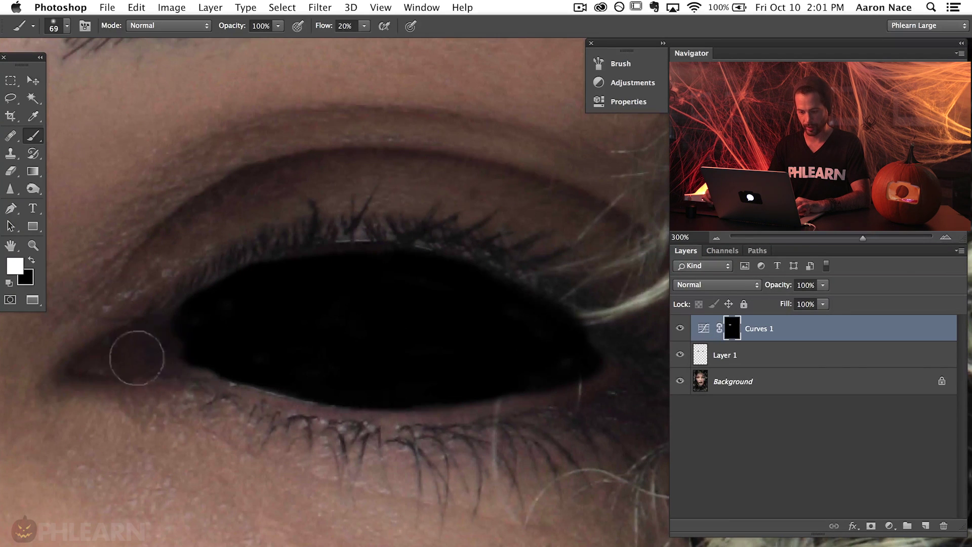
left_click_drag(137, 358, 79, 371)
mouse_move(210, 378)
left_mouse_down()
mouse_move(250, 386)
mouse_move(202, 381)
mouse_move(453, 413)
mouse_move(398, 417)
mouse_move(381, 400)
mouse_move(426, 415)
left_mouse_up()
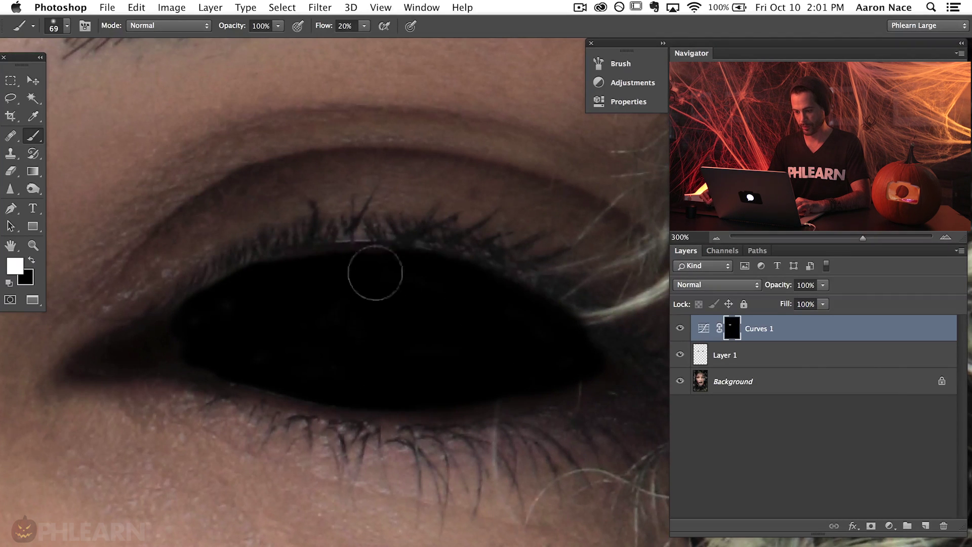
Step: Set black as the foreground colour and reopen, then close, the Curves 1 settings
key("x")
double_click(704, 328)
scroll(495, 397, "right", 2)
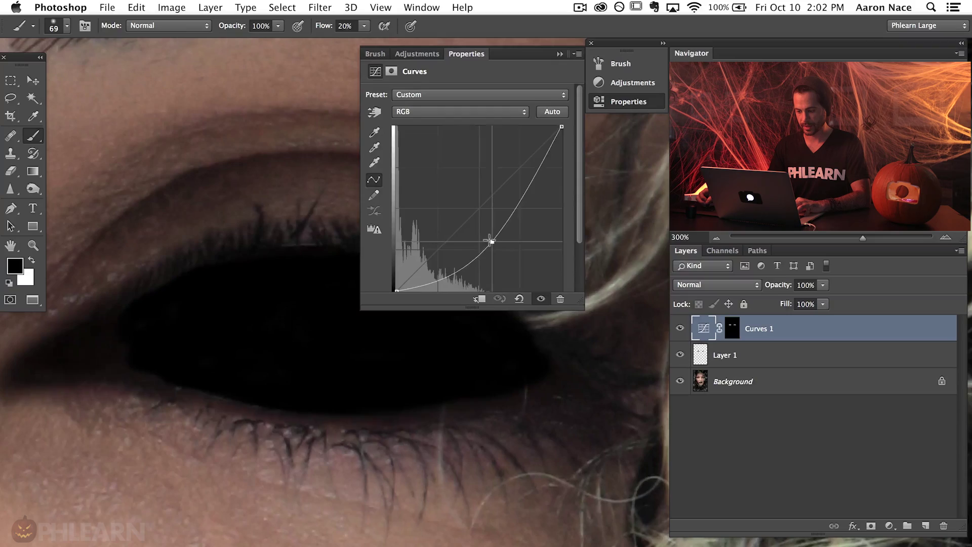
left_click(614, 105)
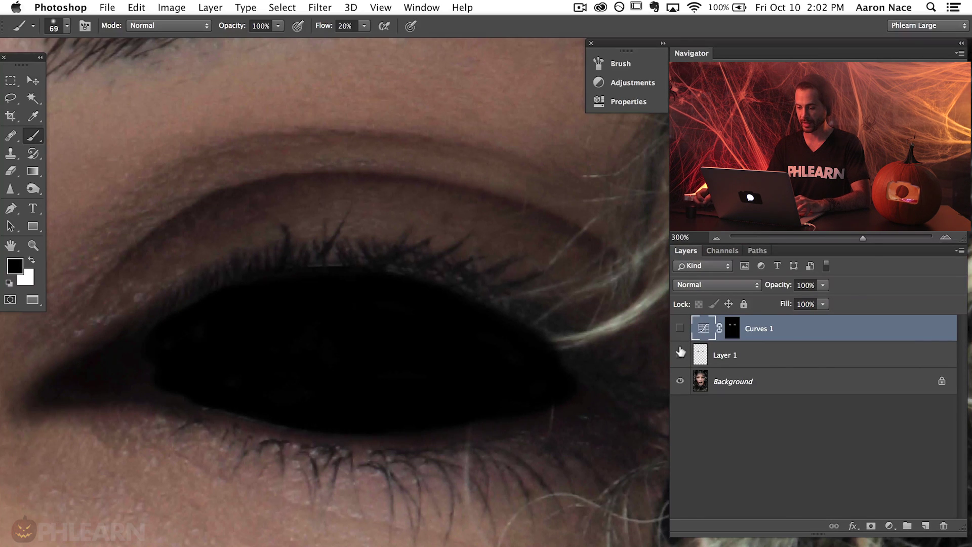
Step: Hide the blacked-out eye layer and show the Channels panel from the Window menu
left_click(681, 353)
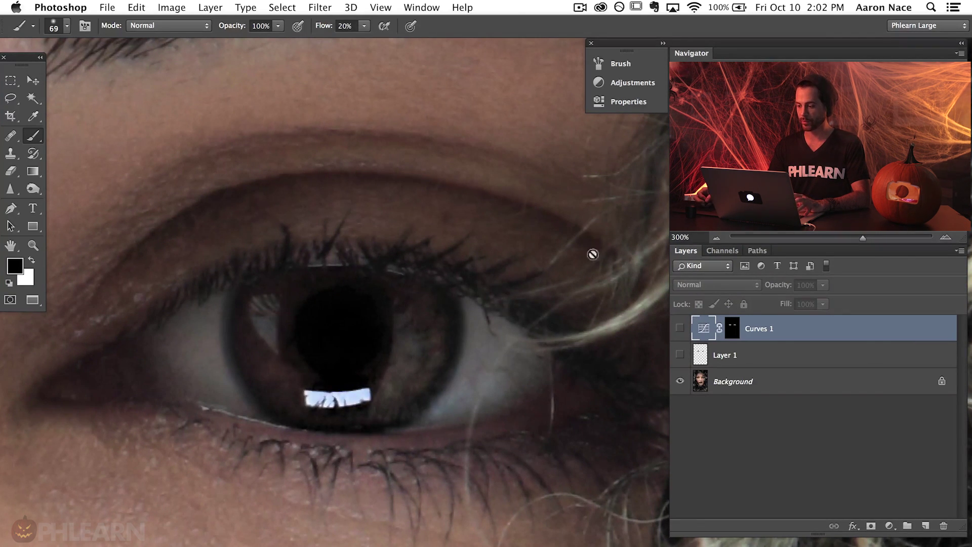
left_click(419, 10)
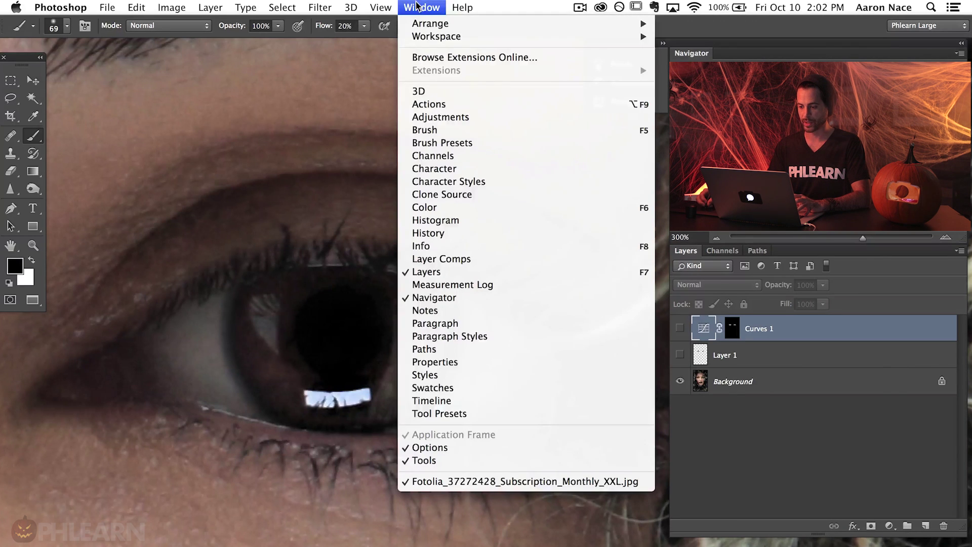
left_click(458, 157)
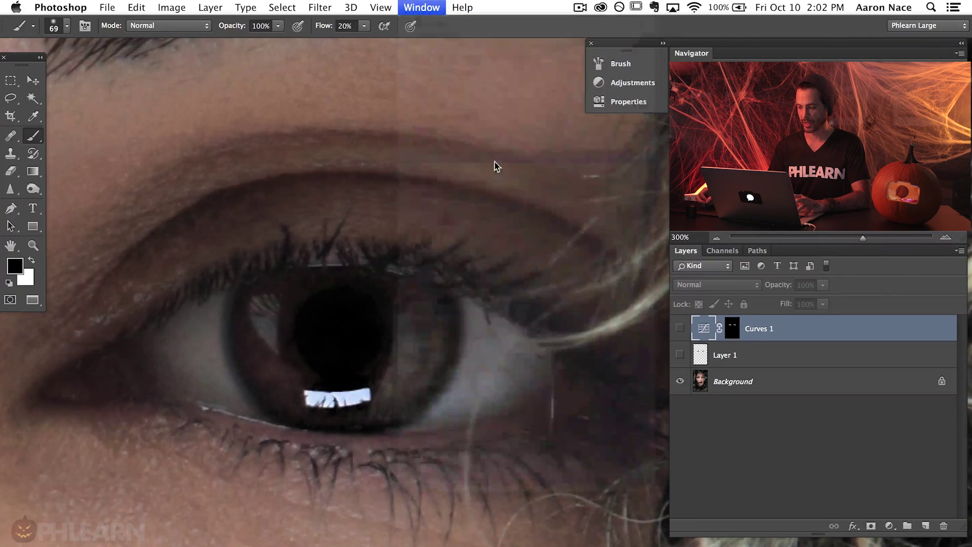
Step: Delete the Curves 1 Mask and old Blue copy channels
left_click(783, 371)
key("x")
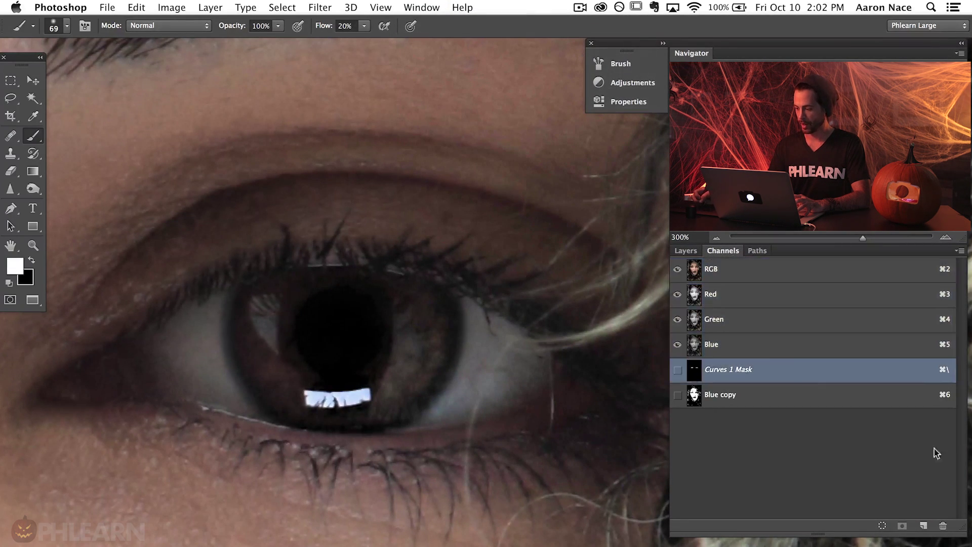
left_click(941, 523)
left_click(578, 219)
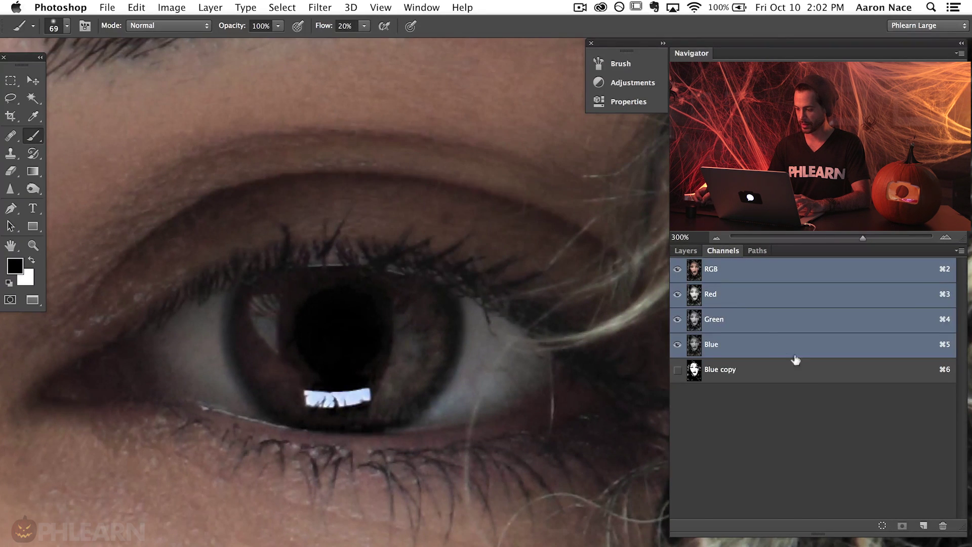
left_click(798, 372)
left_click(941, 524)
left_click(580, 218)
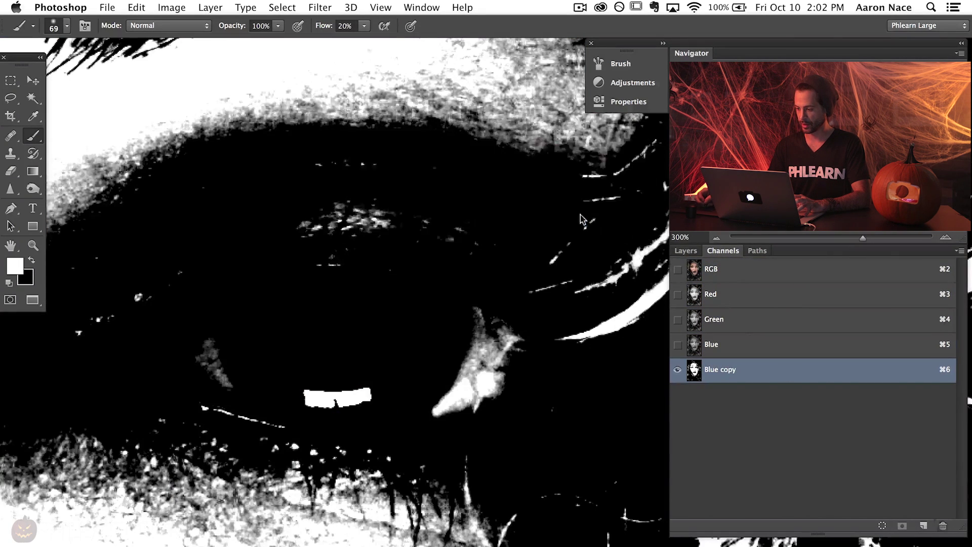
Step: Compare the Red, Green and Blue channels, ending on the Blue channel alone
left_click(745, 278)
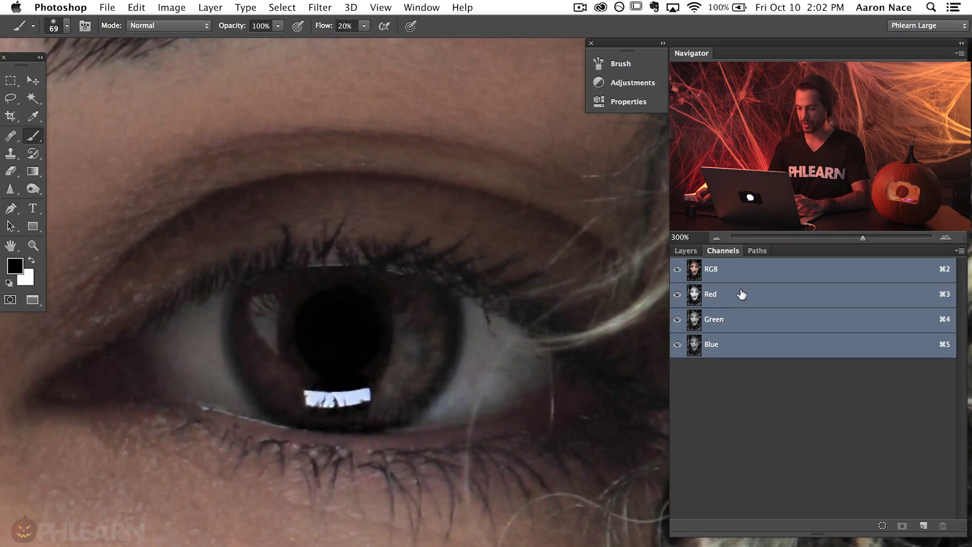
left_click(742, 295)
left_click(743, 321)
left_click(752, 345)
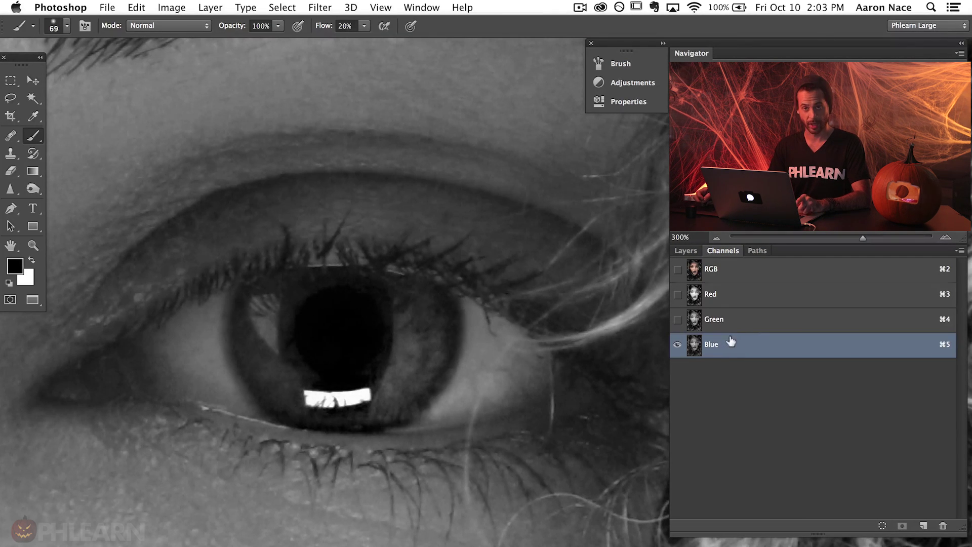
Step: Duplicate the Blue channel as Blue copy
left_click_drag(763, 346, 923, 526)
key("x")
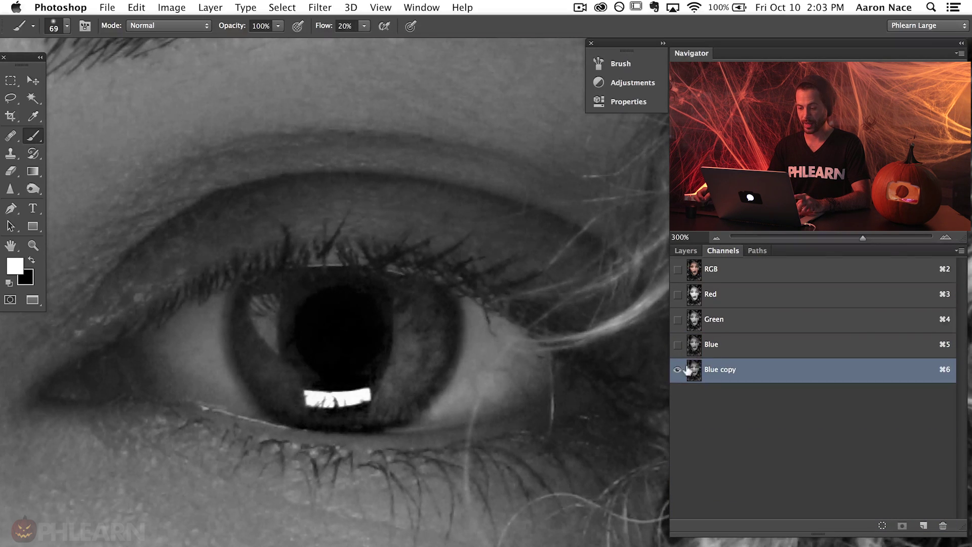
scroll(497, 321, "down", 6)
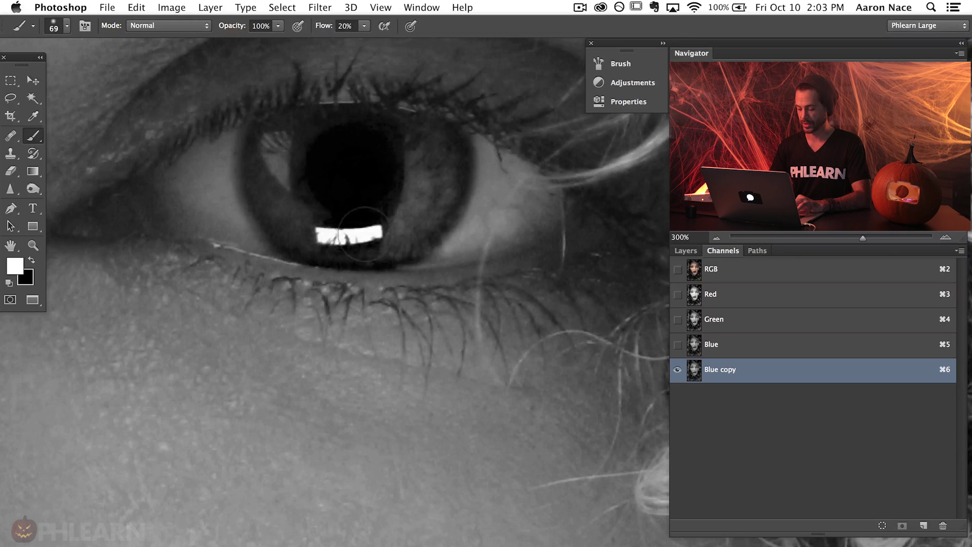
Step: Apply Levels to Blue copy with input values 38, 1.00 and 99
key("super+l")
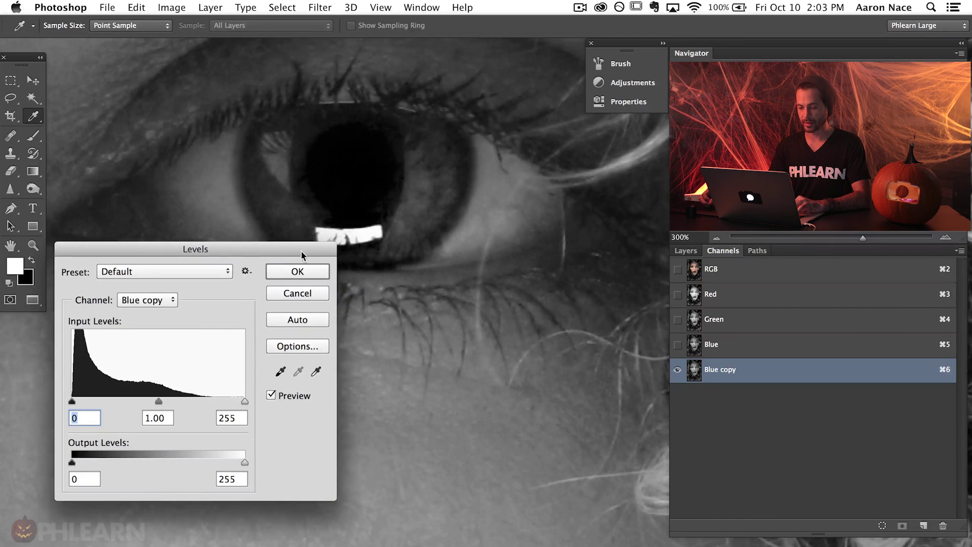
left_click_drag(301, 250, 321, 261)
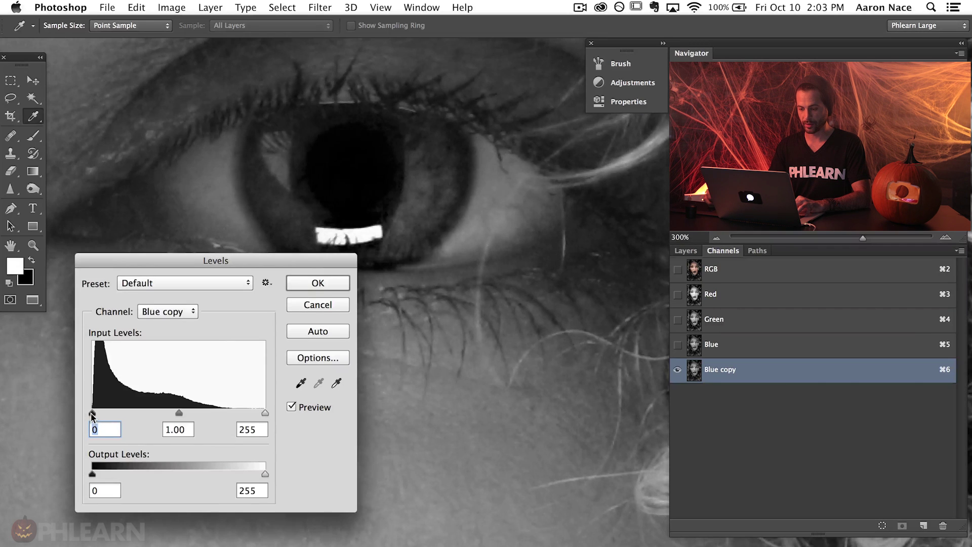
left_click_drag(92, 414, 118, 416)
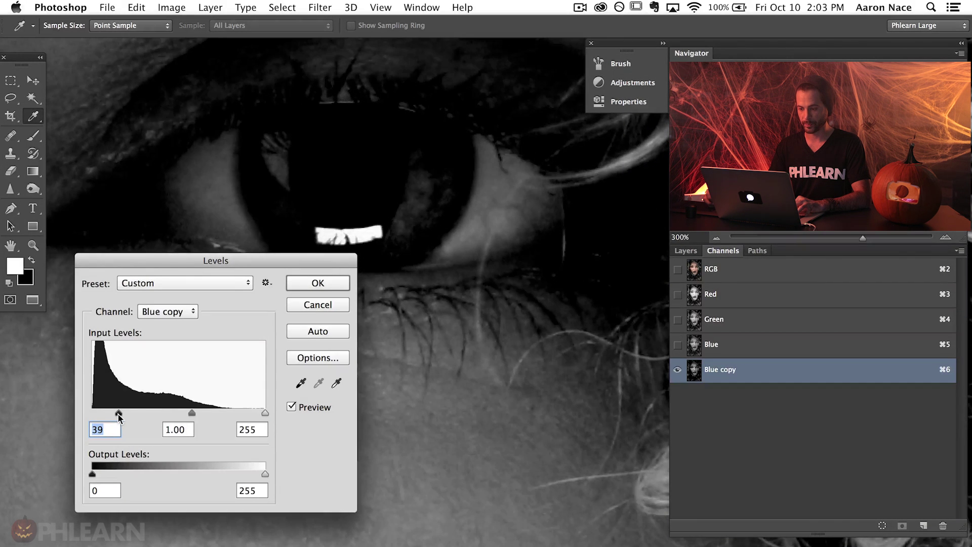
left_click_drag(264, 416, 159, 418)
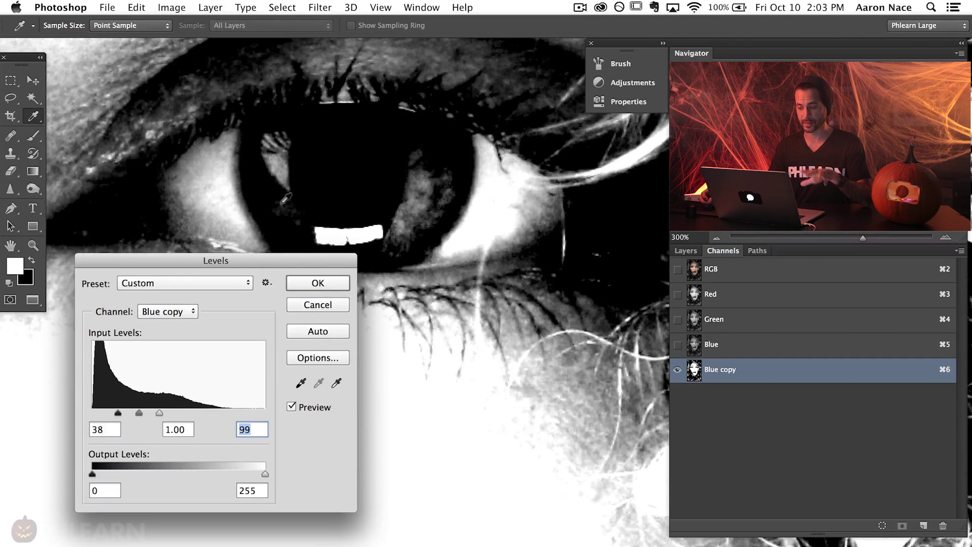
left_click(318, 283)
key("b")
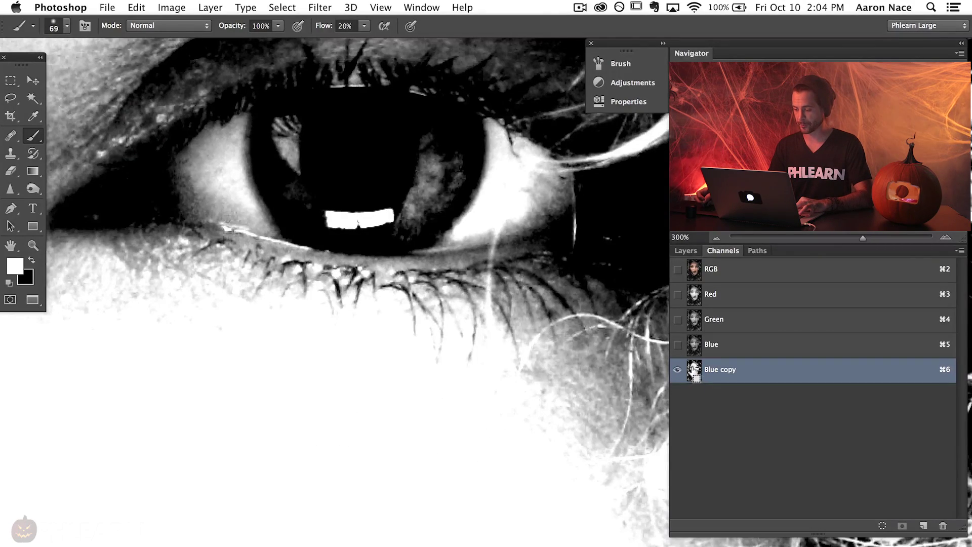
Step: Load Blue copy's bright areas as a selection and return to the Layers panel
left_click(692, 370, "super")
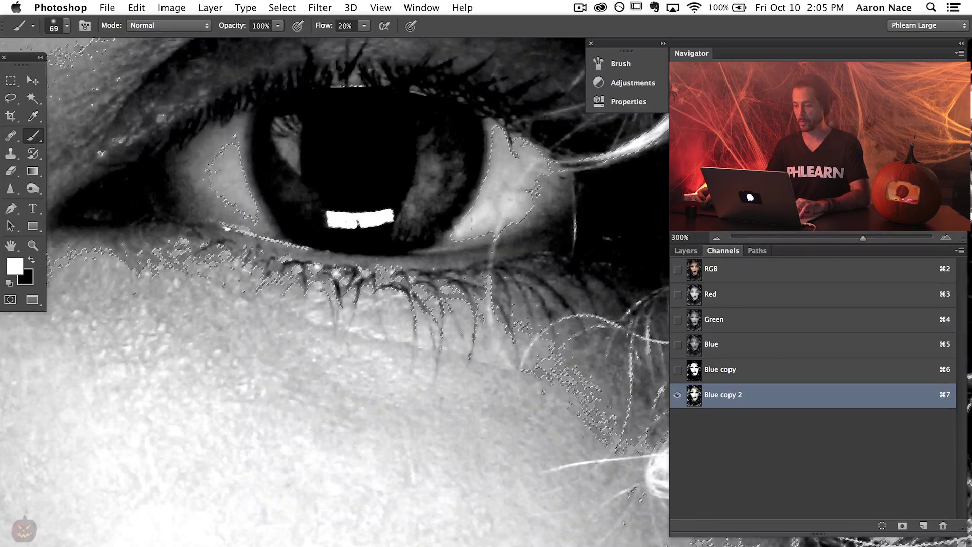
left_click(683, 252)
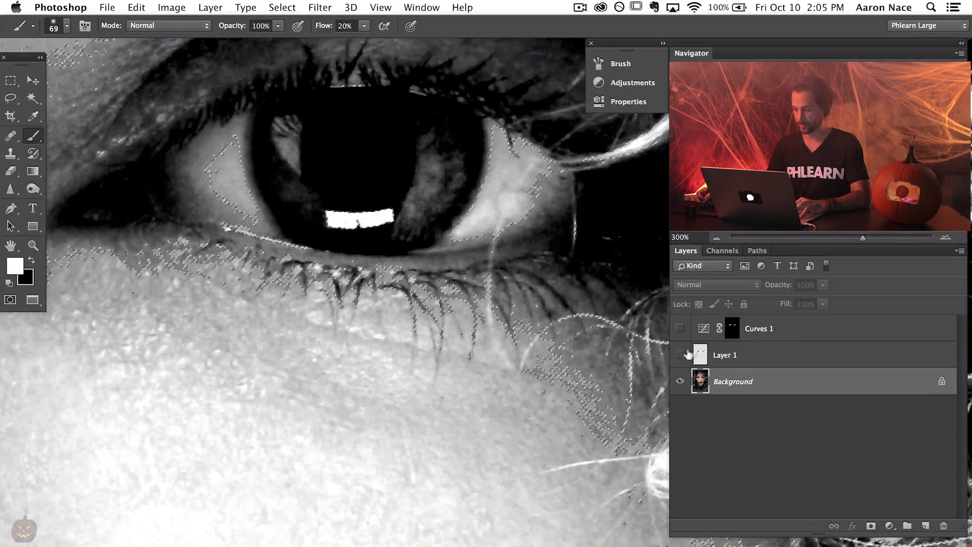
Step: Add a new Layer 2 above Curves 1, with white foreground at 80% brush flow
left_click(786, 330)
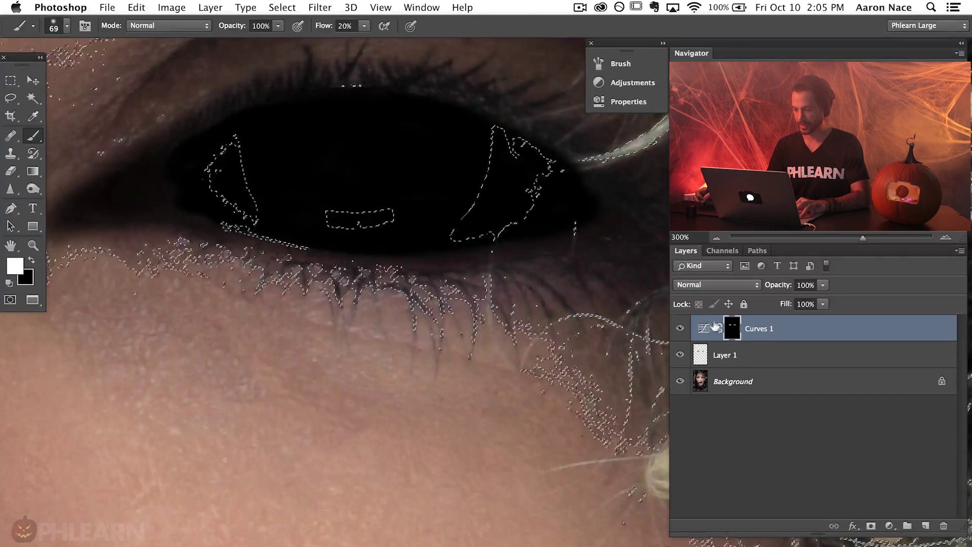
left_click(925, 524)
key("x")
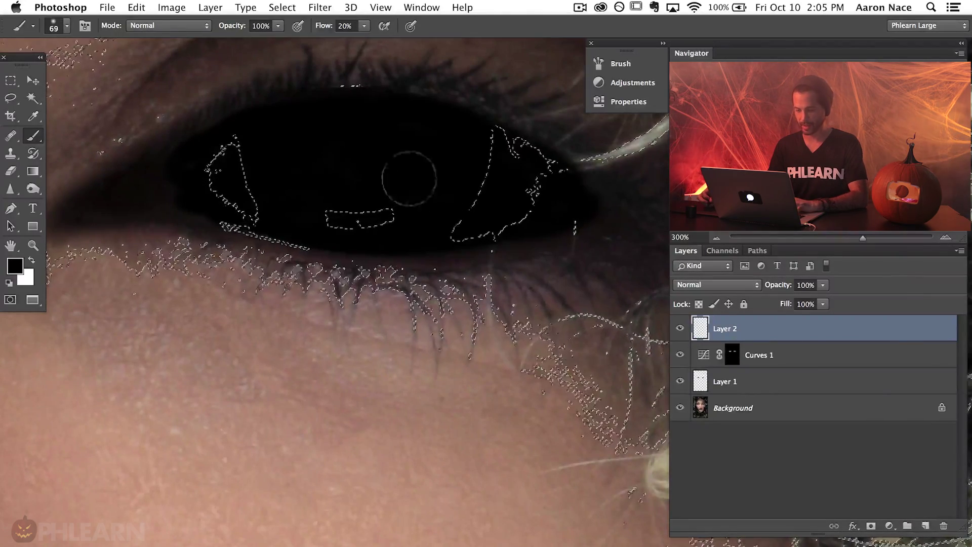
key("x")
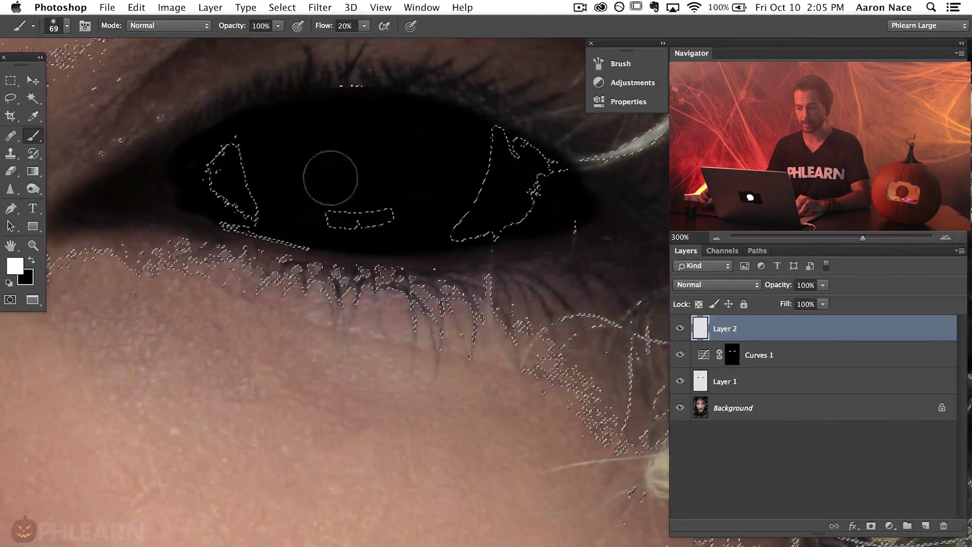
key("shift+8")
Step: Paint the white catchlight and soft iris reflections inside the selection, then deselect
mouse_move(337, 172)
left_mouse_down()
mouse_move(311, 159)
mouse_move(285, 189)
left_mouse_up()
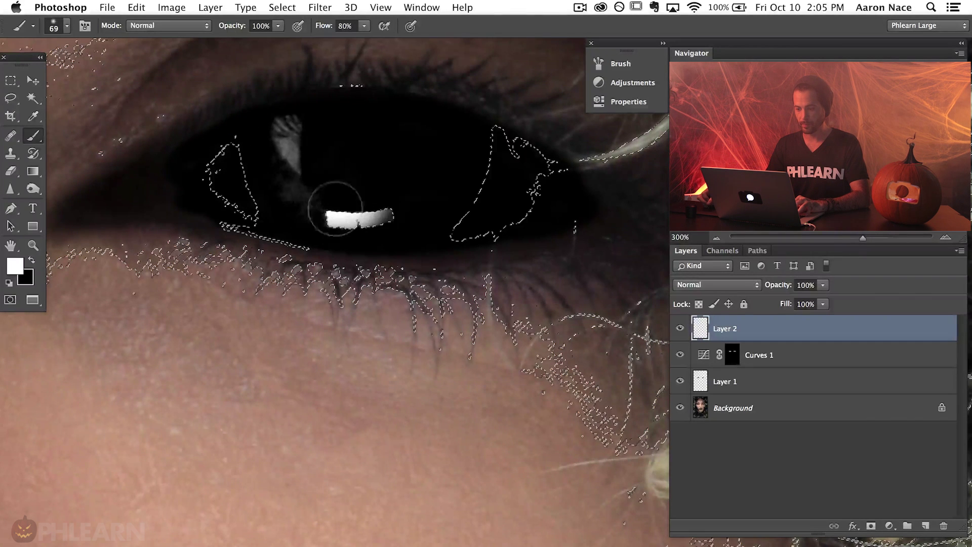
mouse_move(426, 152)
left_mouse_down()
mouse_move(421, 178)
mouse_move(423, 134)
mouse_move(413, 197)
left_mouse_up()
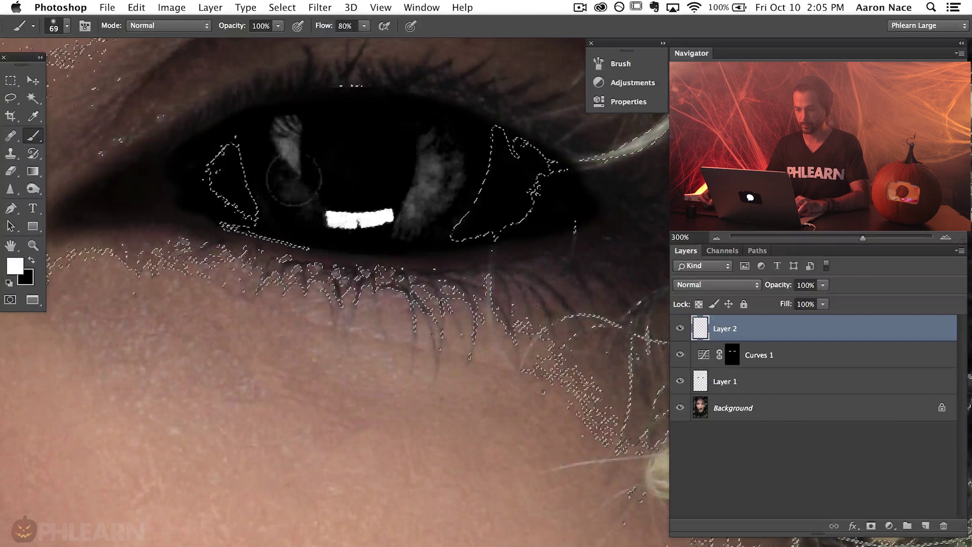
mouse_move(278, 152)
left_mouse_down()
mouse_move(238, 167)
mouse_move(218, 207)
mouse_move(284, 238)
left_mouse_up()
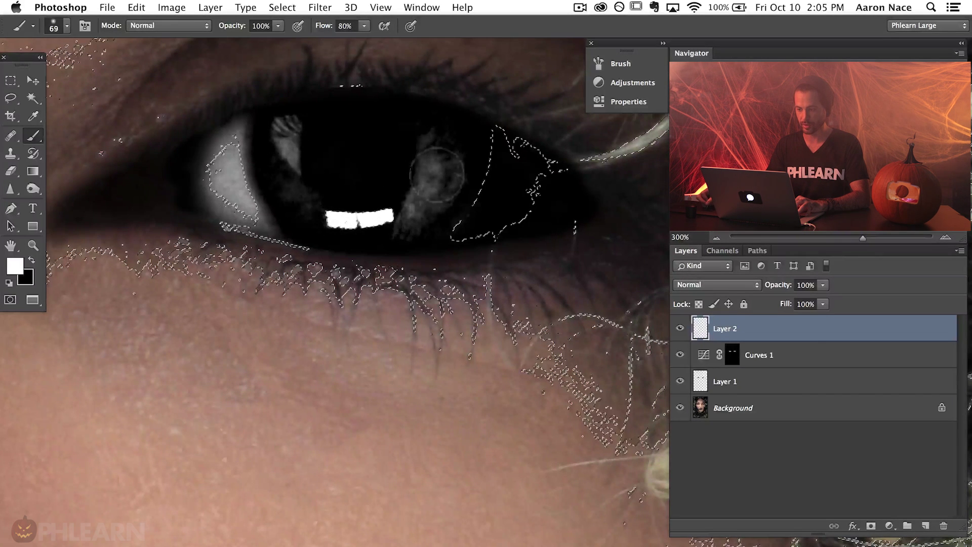
mouse_move(476, 142)
left_mouse_down()
mouse_move(458, 190)
mouse_move(471, 228)
mouse_move(493, 147)
mouse_move(481, 213)
left_mouse_up()
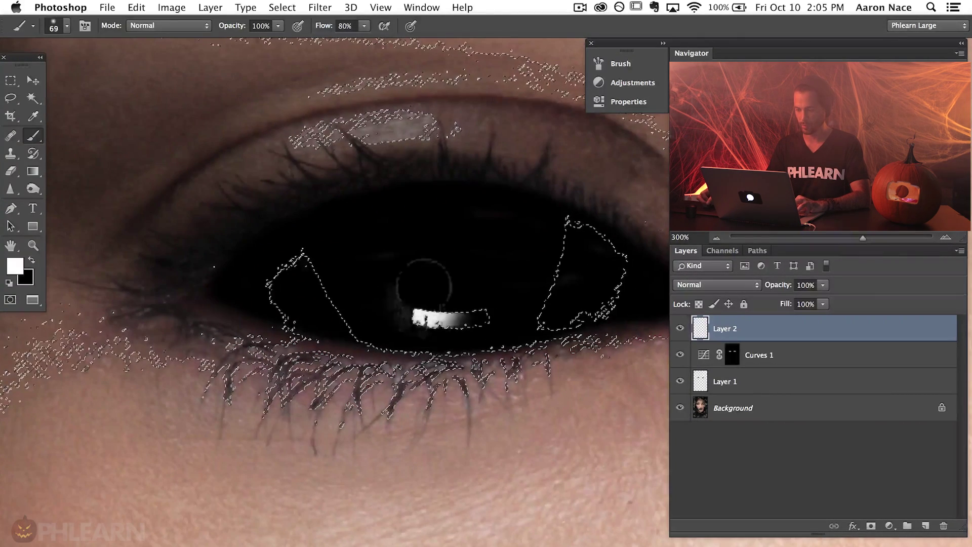
mouse_move(424, 286)
left_mouse_down()
mouse_move(471, 319)
mouse_move(503, 238)
mouse_move(524, 251)
mouse_move(512, 211)
left_mouse_up()
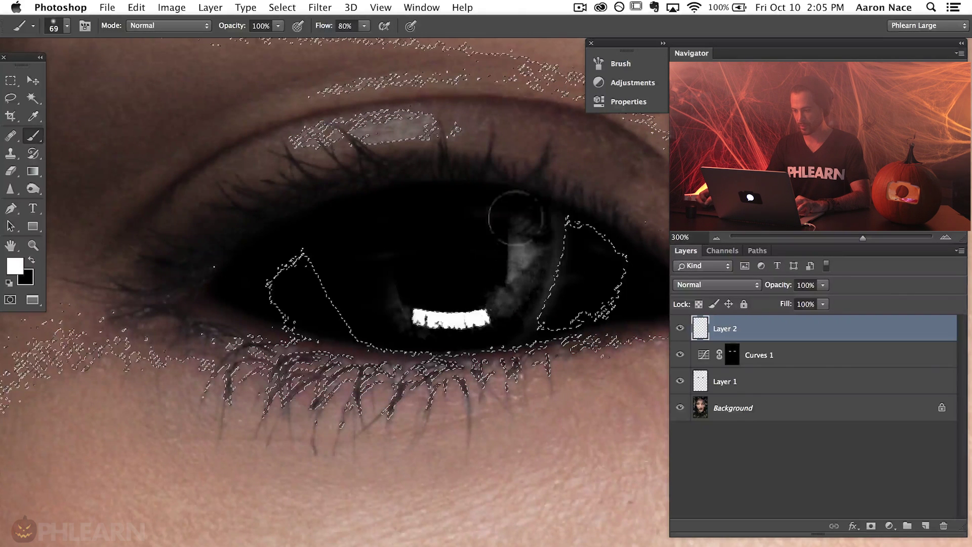
mouse_move(431, 284)
left_mouse_down()
mouse_move(395, 304)
mouse_move(386, 259)
mouse_move(348, 208)
mouse_move(345, 248)
left_mouse_up()
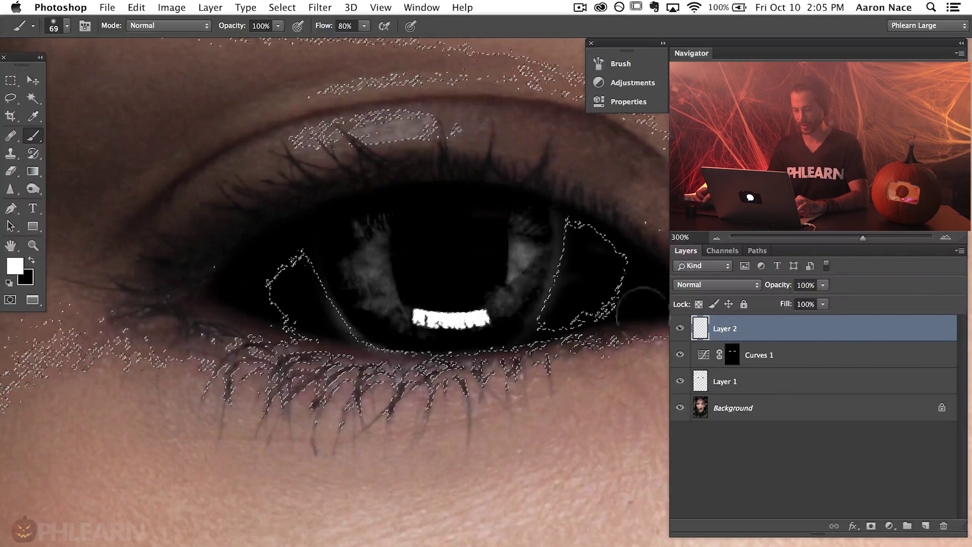
key("ctrl+d")
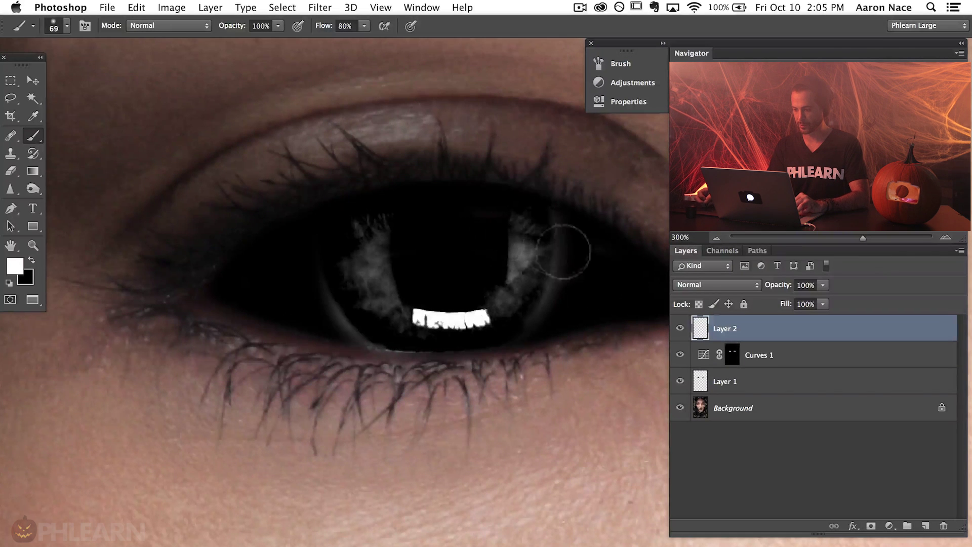
Step: Add a layer mask to Layer 2 and set up a 54 px black brush
left_click(870, 526)
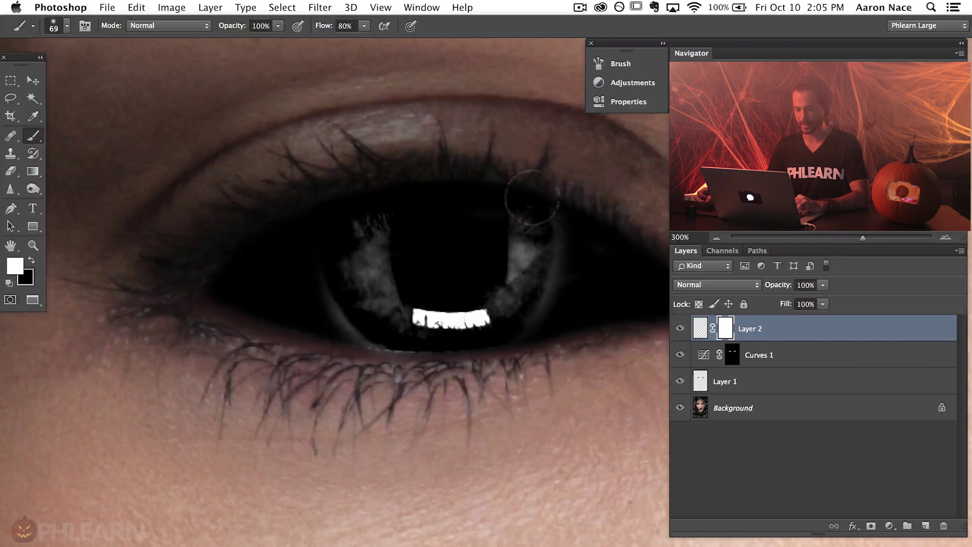
key("x")
left_click_drag(568, 260, 542, 232)
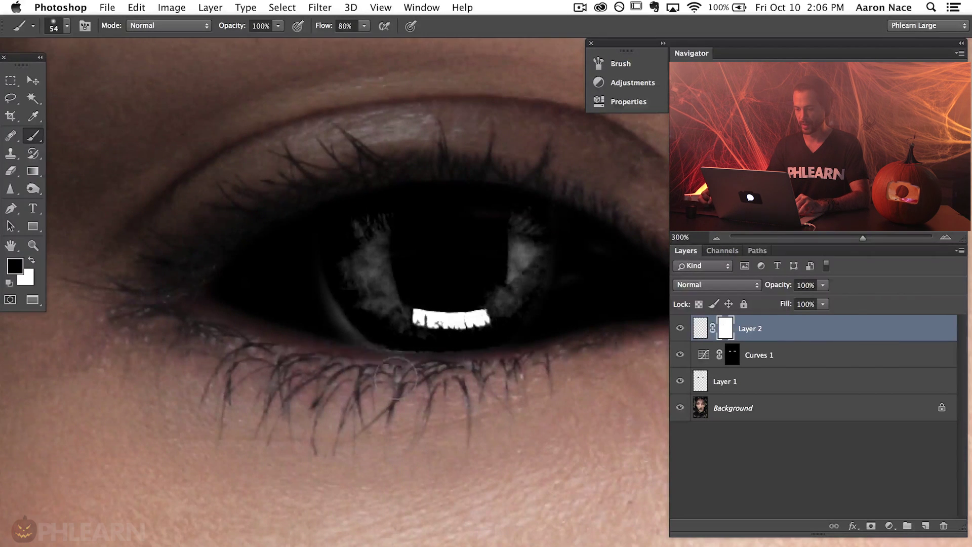
Step: Mask out the grey iris ring's lower-left edge and the bright crescent on the eye's right
mouse_move(355, 350)
left_mouse_down()
mouse_move(331, 309)
mouse_move(337, 336)
left_mouse_up()
mouse_move(596, 341)
left_mouse_down()
mouse_move(422, 271)
mouse_move(301, 340)
mouse_move(319, 338)
mouse_move(346, 409)
mouse_move(284, 400)
mouse_move(278, 328)
mouse_move(287, 407)
left_mouse_up()
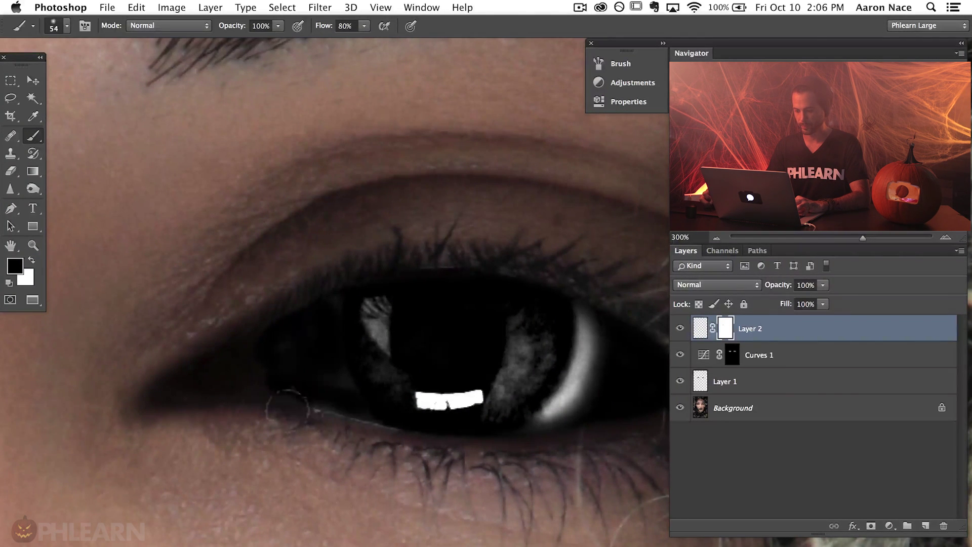
mouse_move(562, 392)
left_mouse_down()
mouse_move(555, 408)
mouse_move(590, 330)
mouse_move(577, 339)
left_mouse_up()
key("super+minus")
key("super+minus")
key("super+minus")
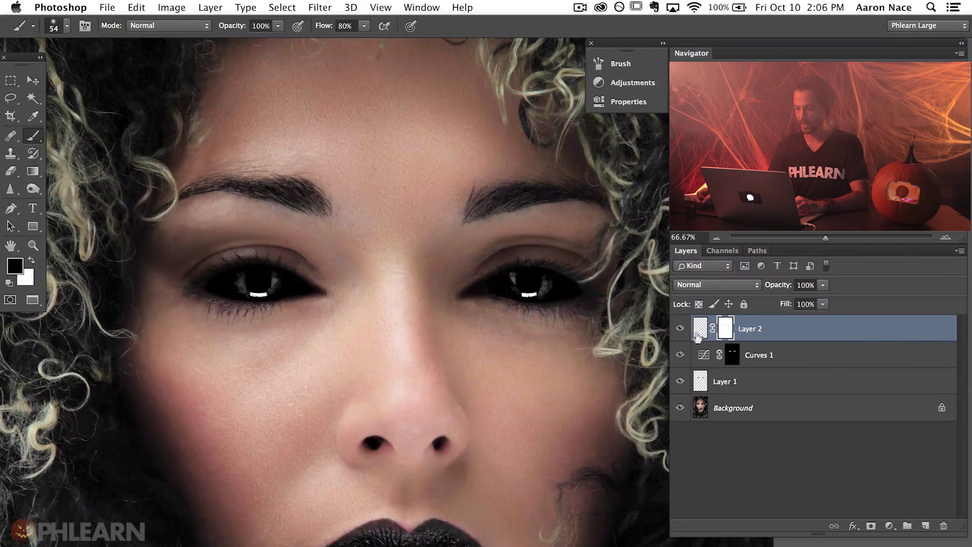
Step: Hide and show Layer 2 twice to compare the eyes with and without highlights
left_click(680, 329)
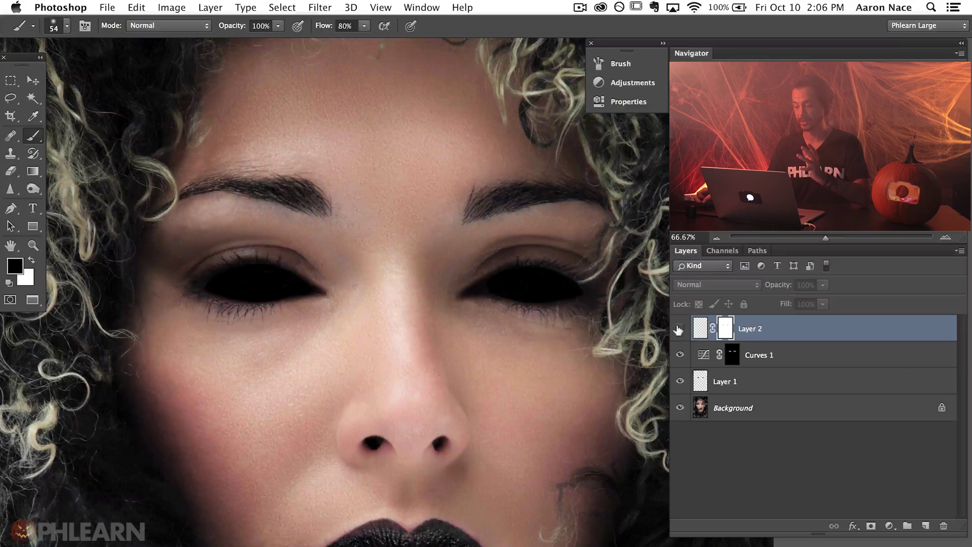
left_click(679, 330)
left_click(677, 333)
left_click(677, 335)
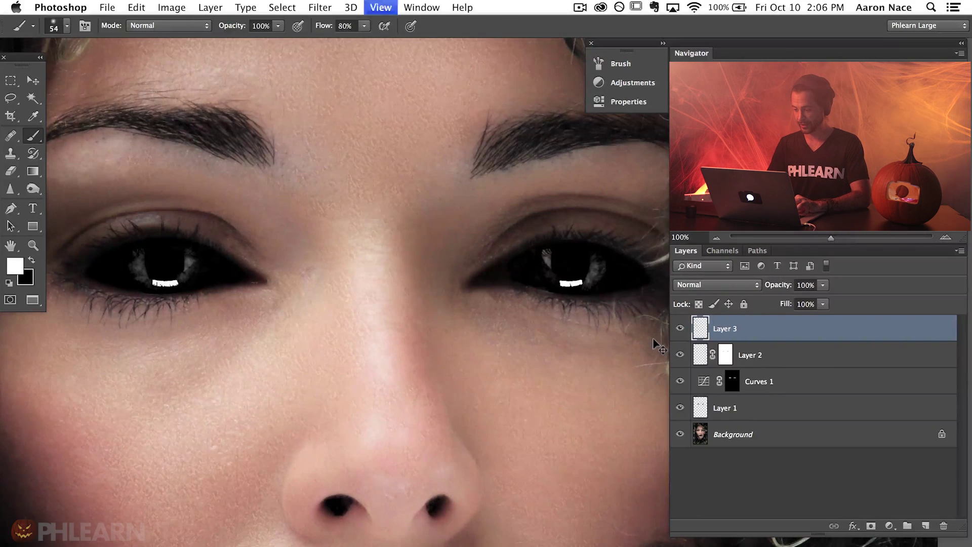
left_click_drag(495, 374, 163, 462)
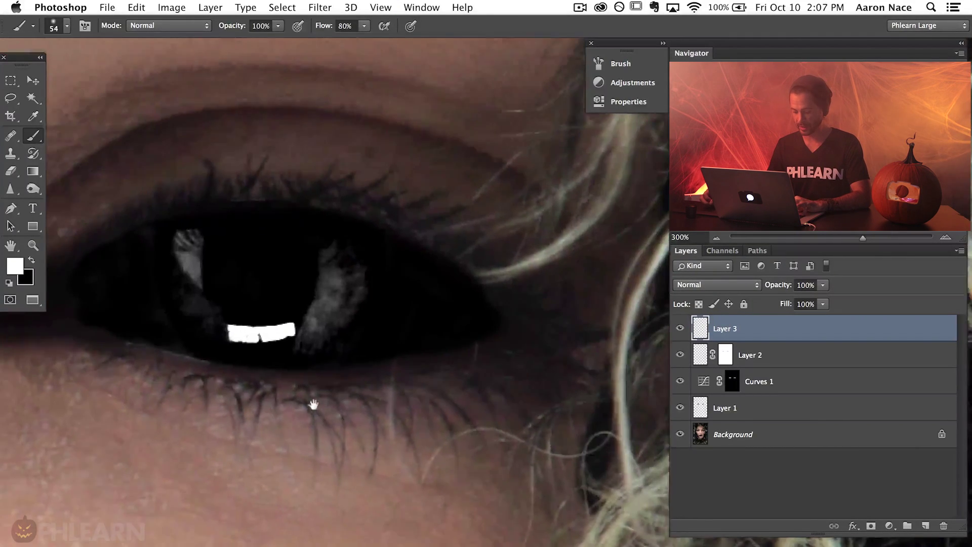
Step: Shrink the brush to a fine 9 px tip and briefly hide the blackout to view the original hair
left_click_drag(512, 268, 463, 271)
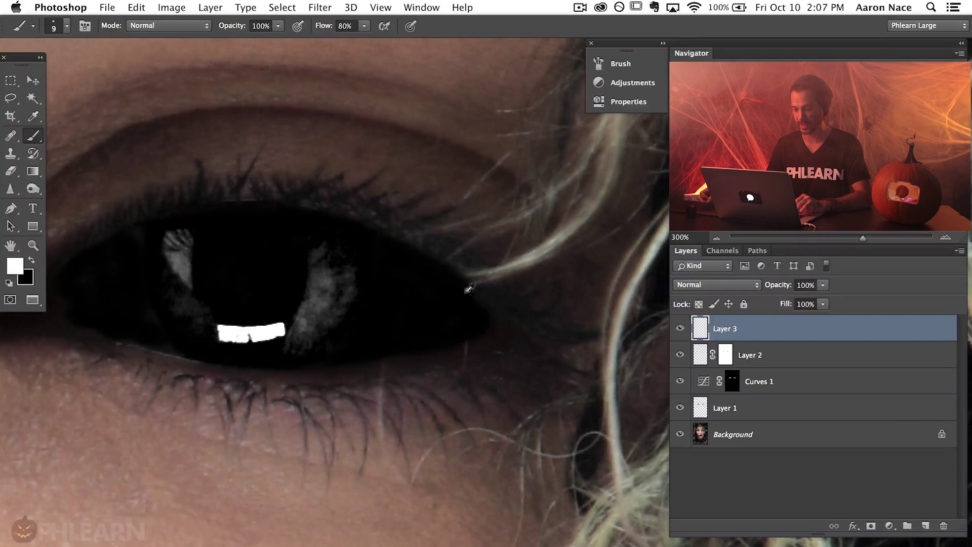
left_click_drag(683, 377, 680, 408)
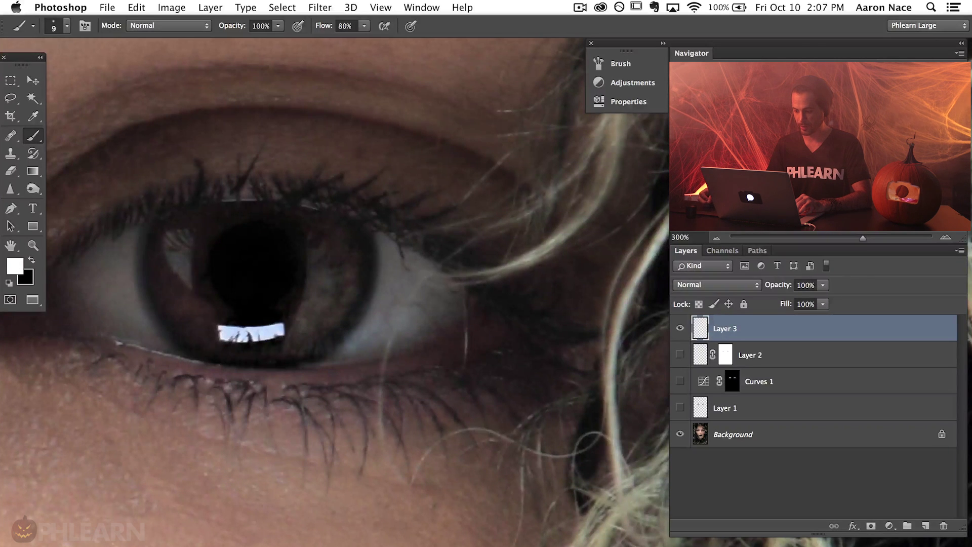
left_click_drag(680, 356, 680, 403)
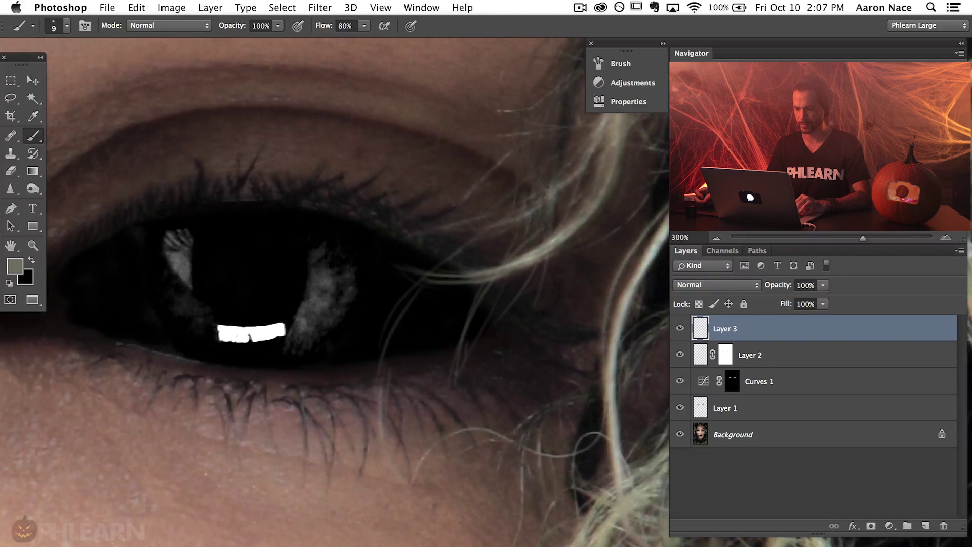
Step: Paint a light hair strand across the black eye on Layer 3, then zoom out to 200%
left_click_drag(416, 277, 540, 194)
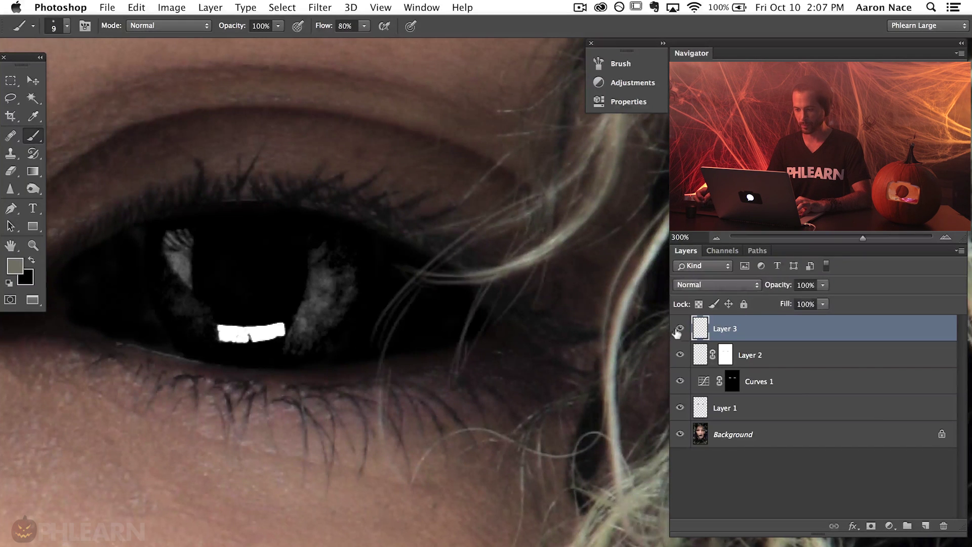
left_click_drag(395, 358, 456, 360)
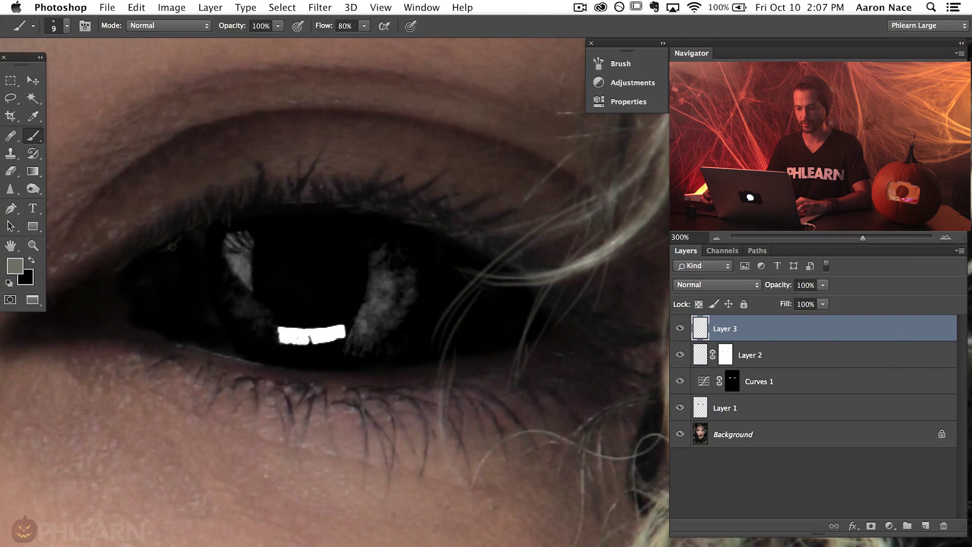
left_click_drag(275, 215, 413, 330)
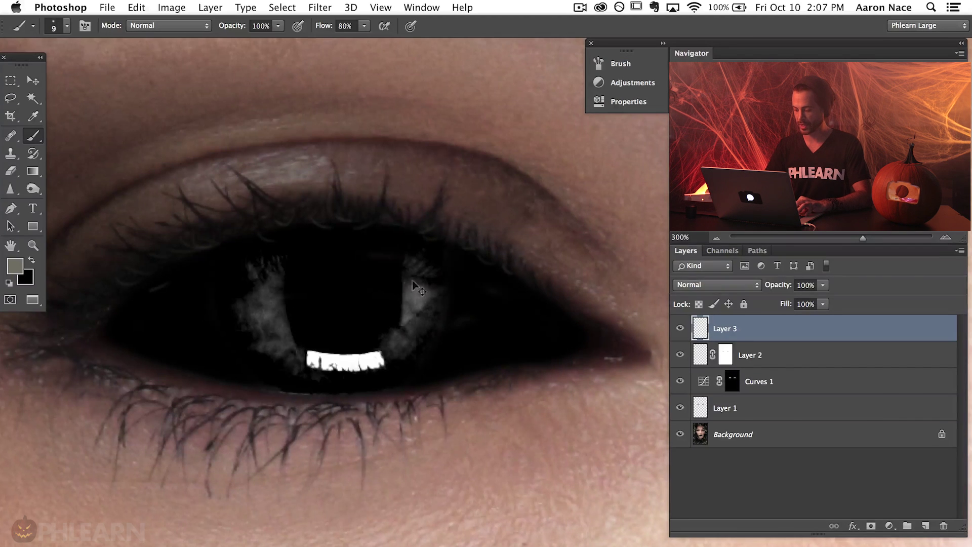
key("super+minus")
Step: Apply a 1.3-pixel Gaussian Blur to the painted hair strands
scroll(166, 411, "up", 3)
scroll(166, 411, "right", 5)
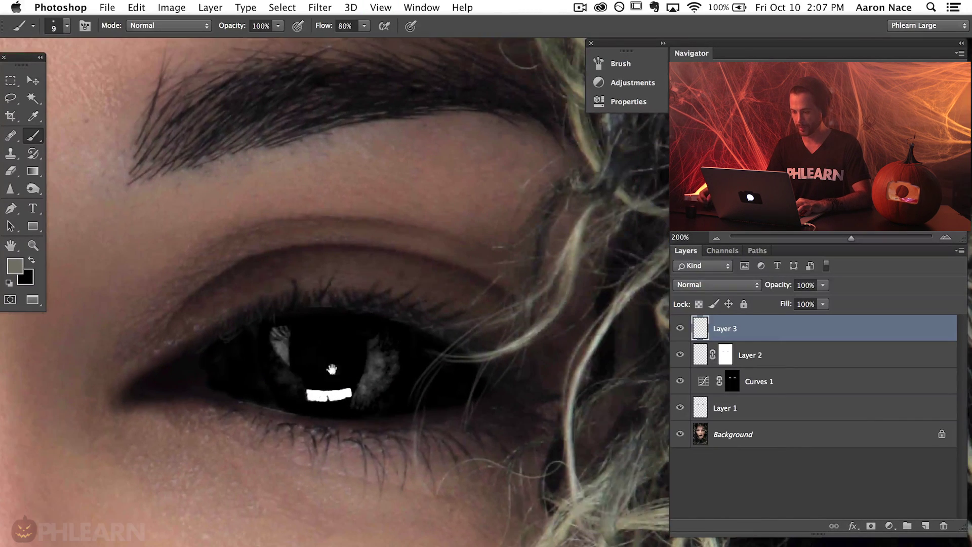
key("super+alt+f")
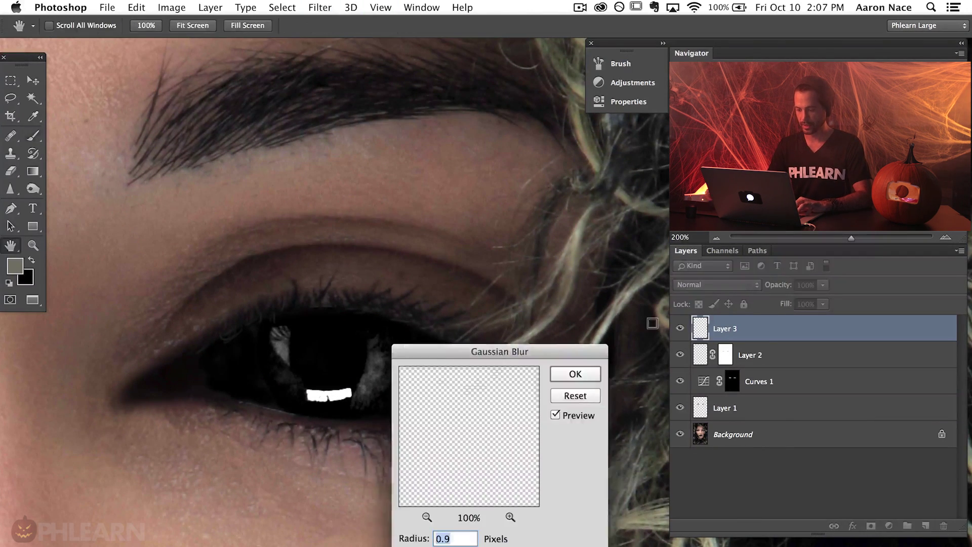
left_click_drag(499, 348, 170, 282)
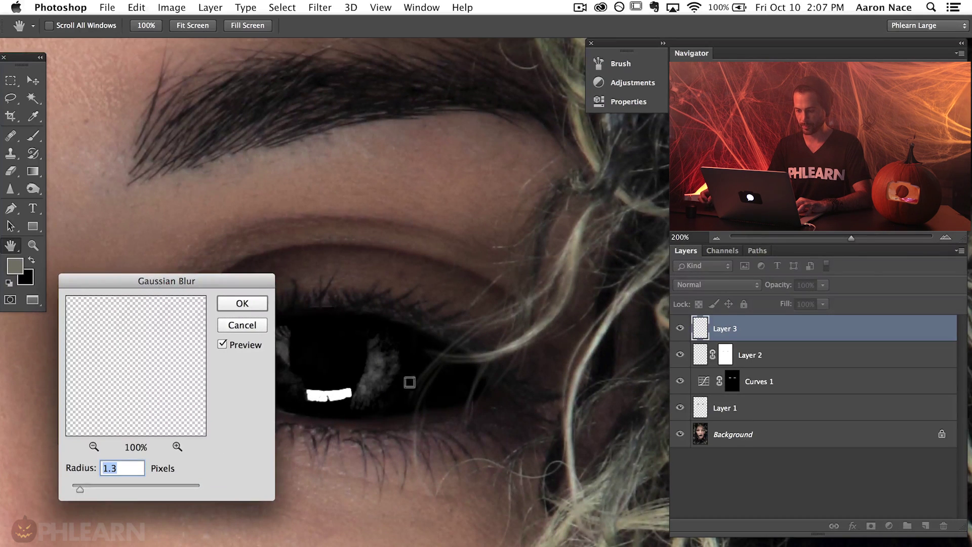
left_click(254, 306)
Step: Hide and show Layer 3 to compare the eye with and without the strands
key("b")
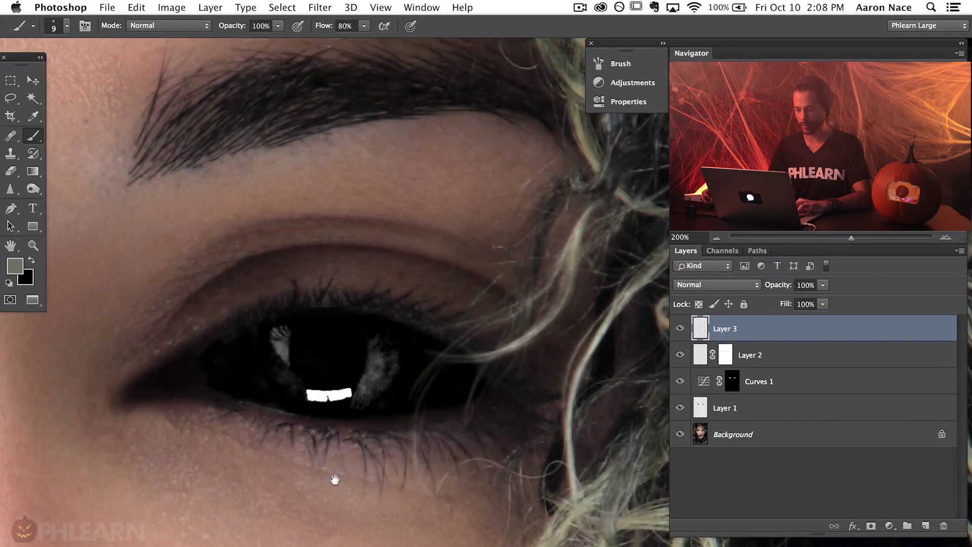
scroll(335, 479, "down", 5)
left_click(679, 328)
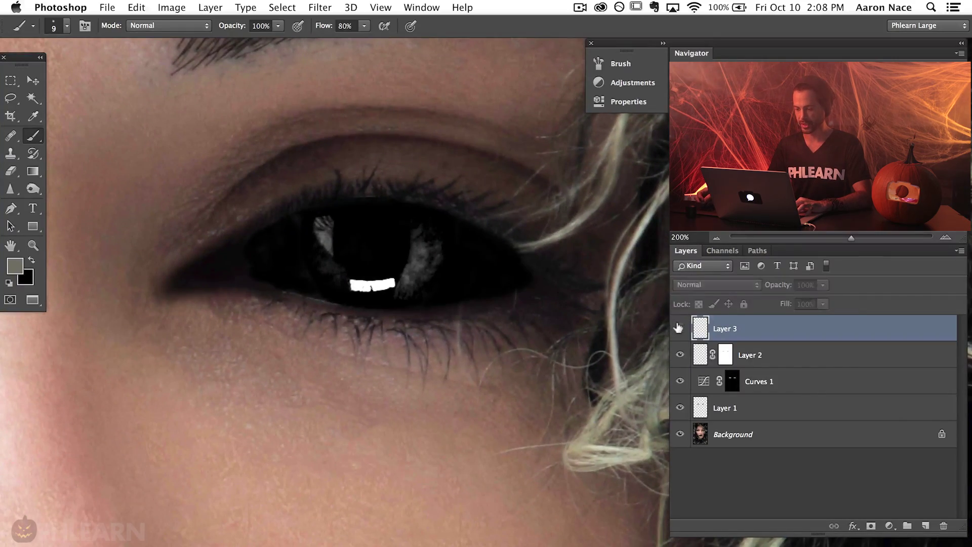
left_click(679, 328)
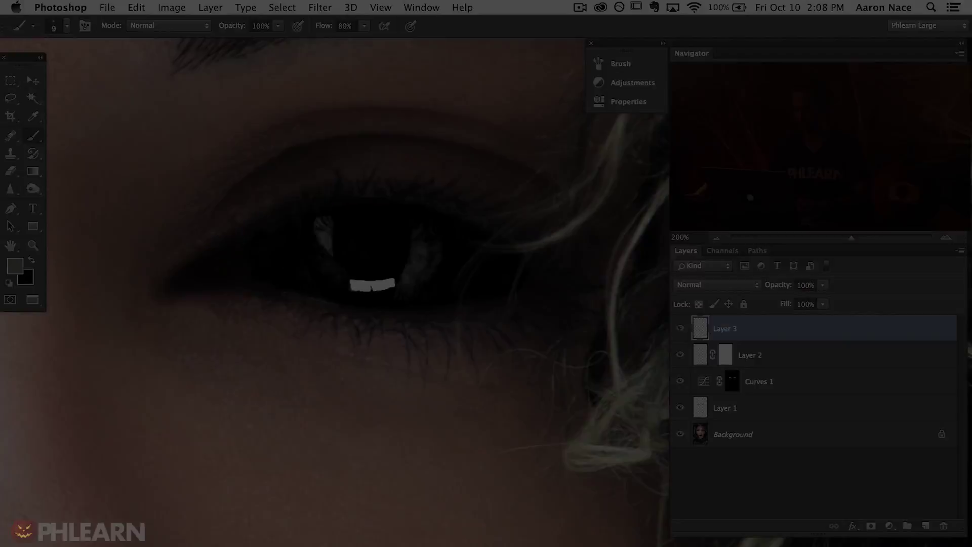